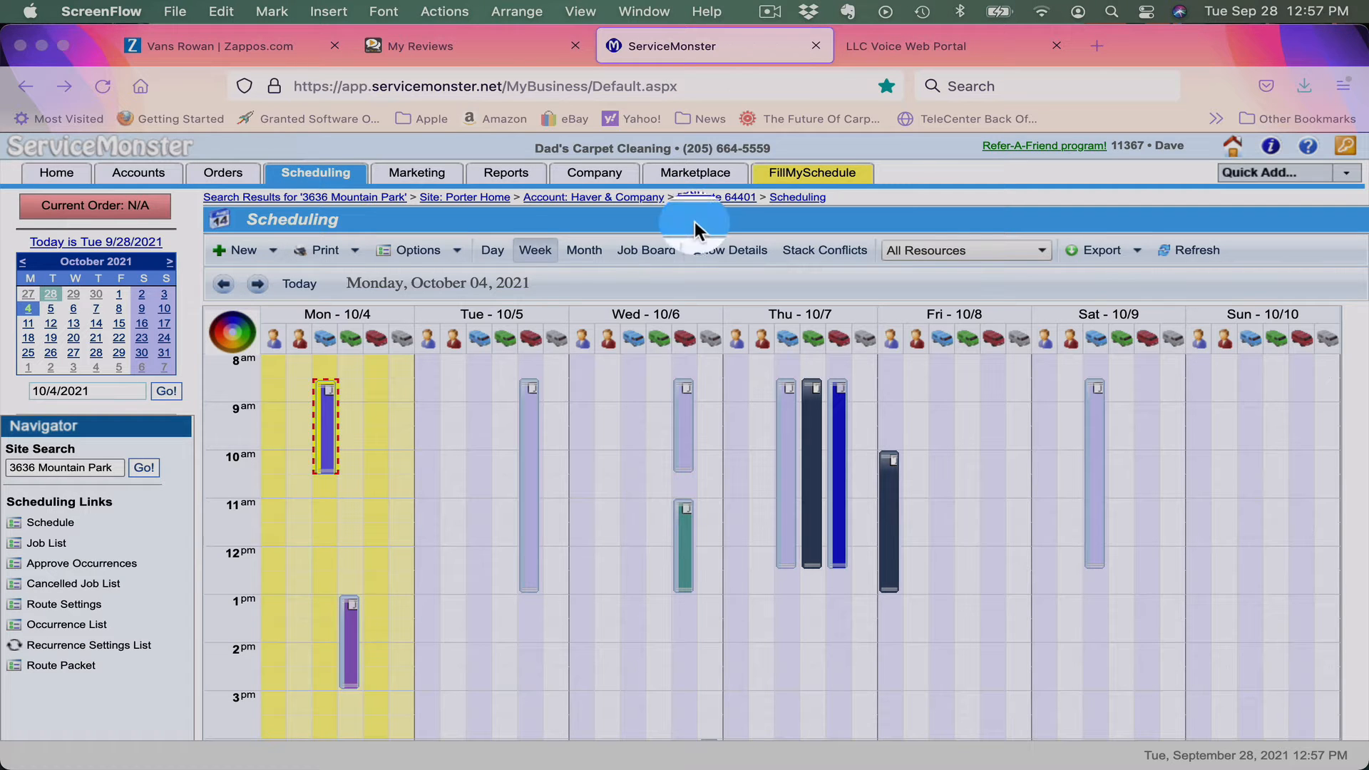
Start a blank work order from the Quick Add menu on the calendar.
left_click(1341, 178)
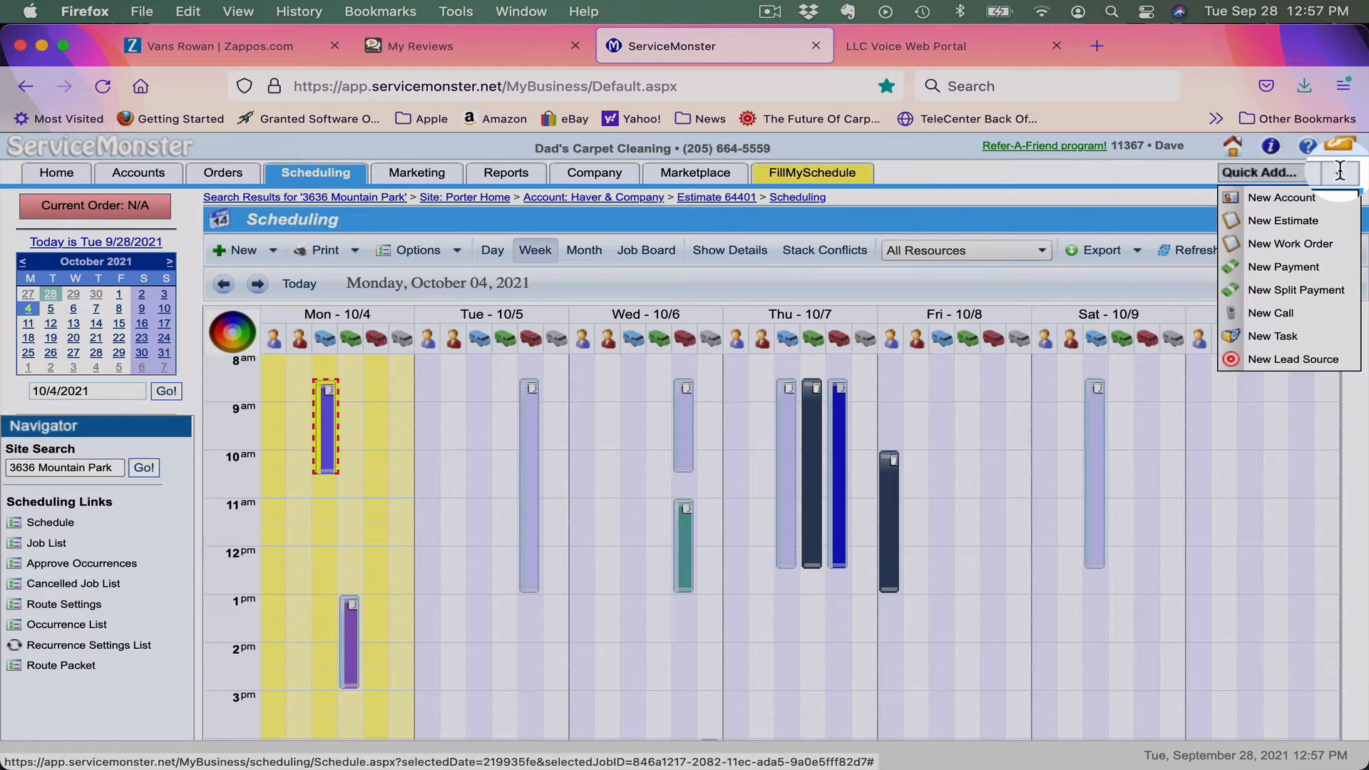
left_click(1281, 245)
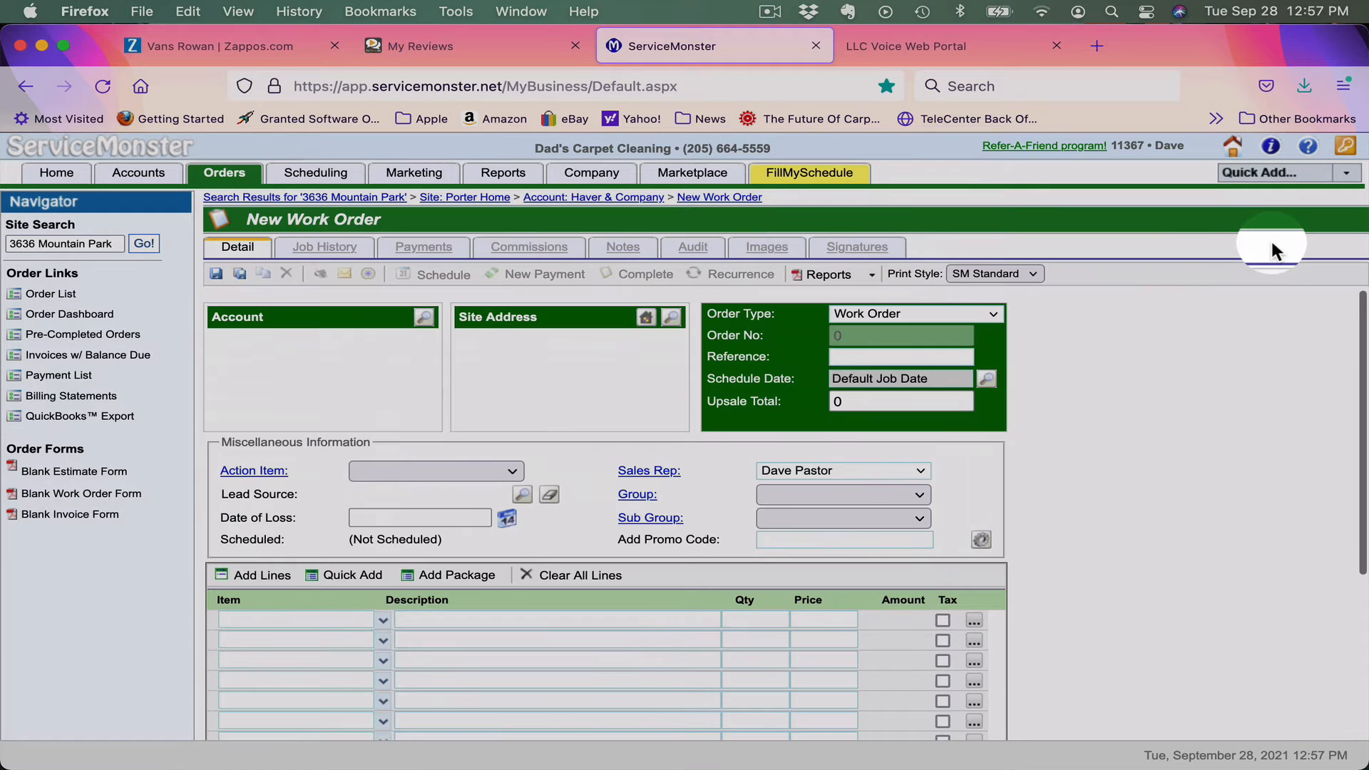
Create a new account with Referring Account as its lead source, and look up the referrer.
left_click(423, 318)
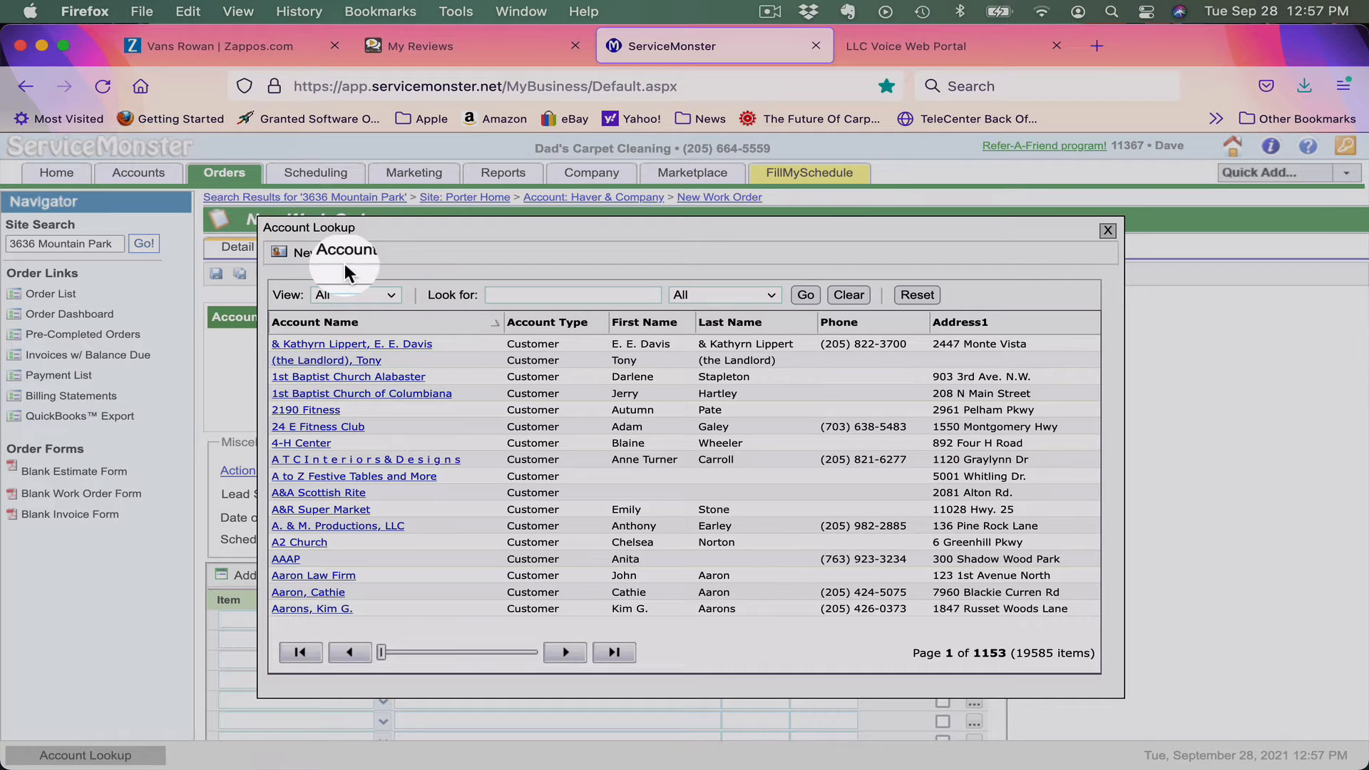
left_click(331, 261)
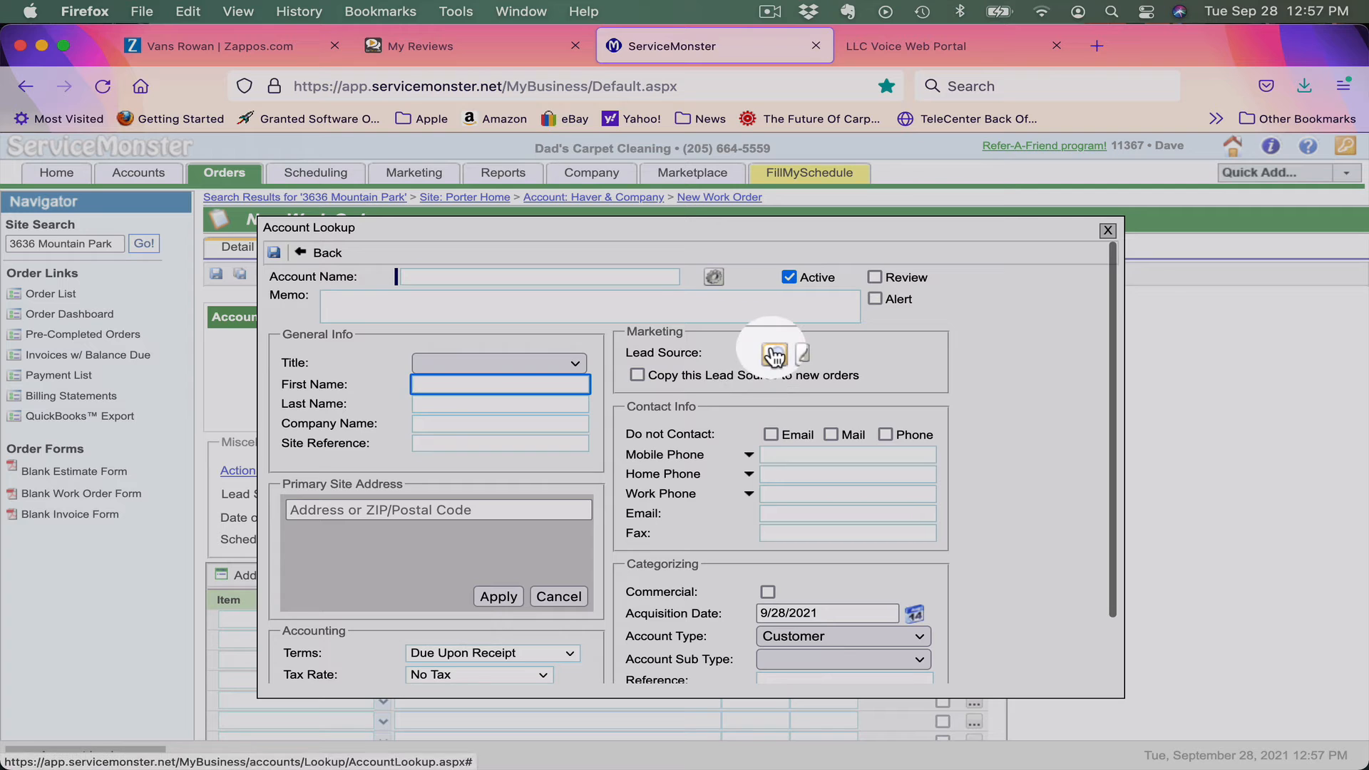
left_click(774, 355)
left_click(324, 356)
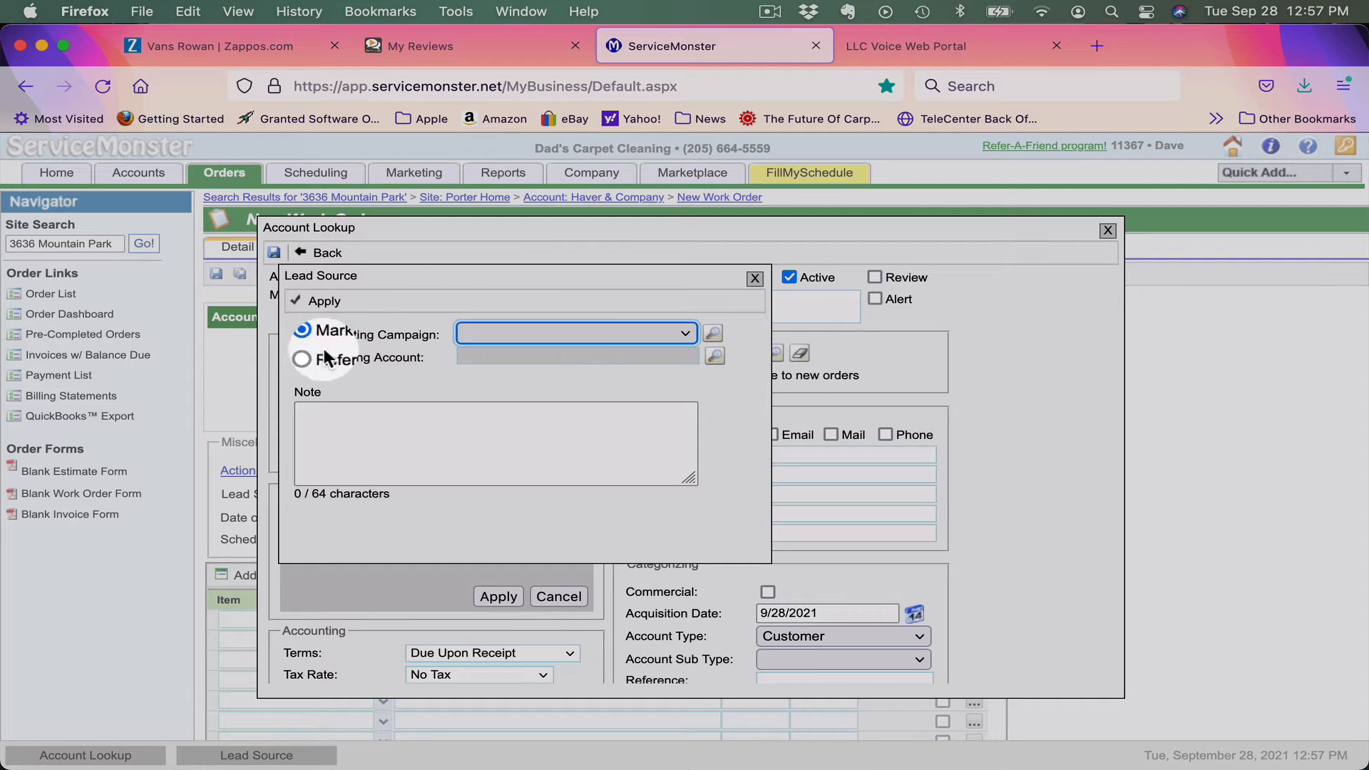
left_click(304, 351)
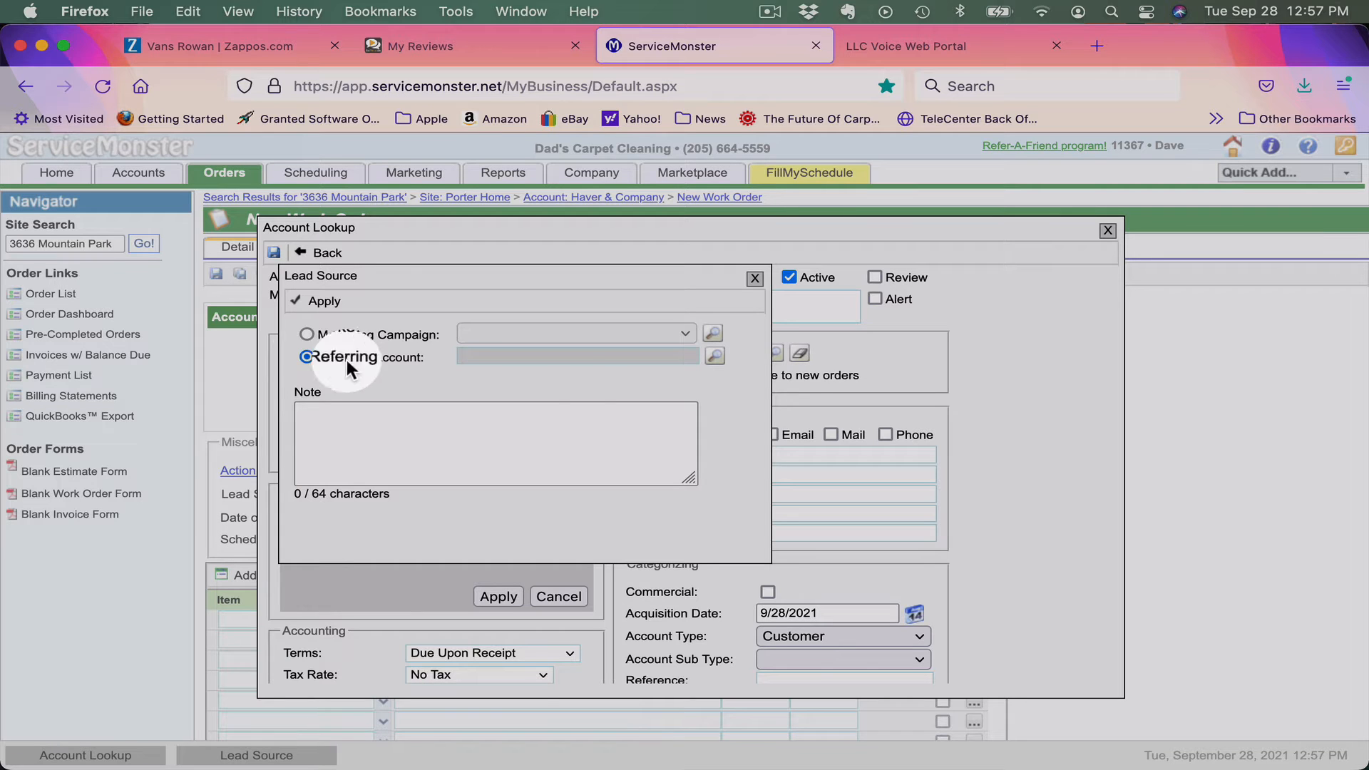
left_click(713, 360)
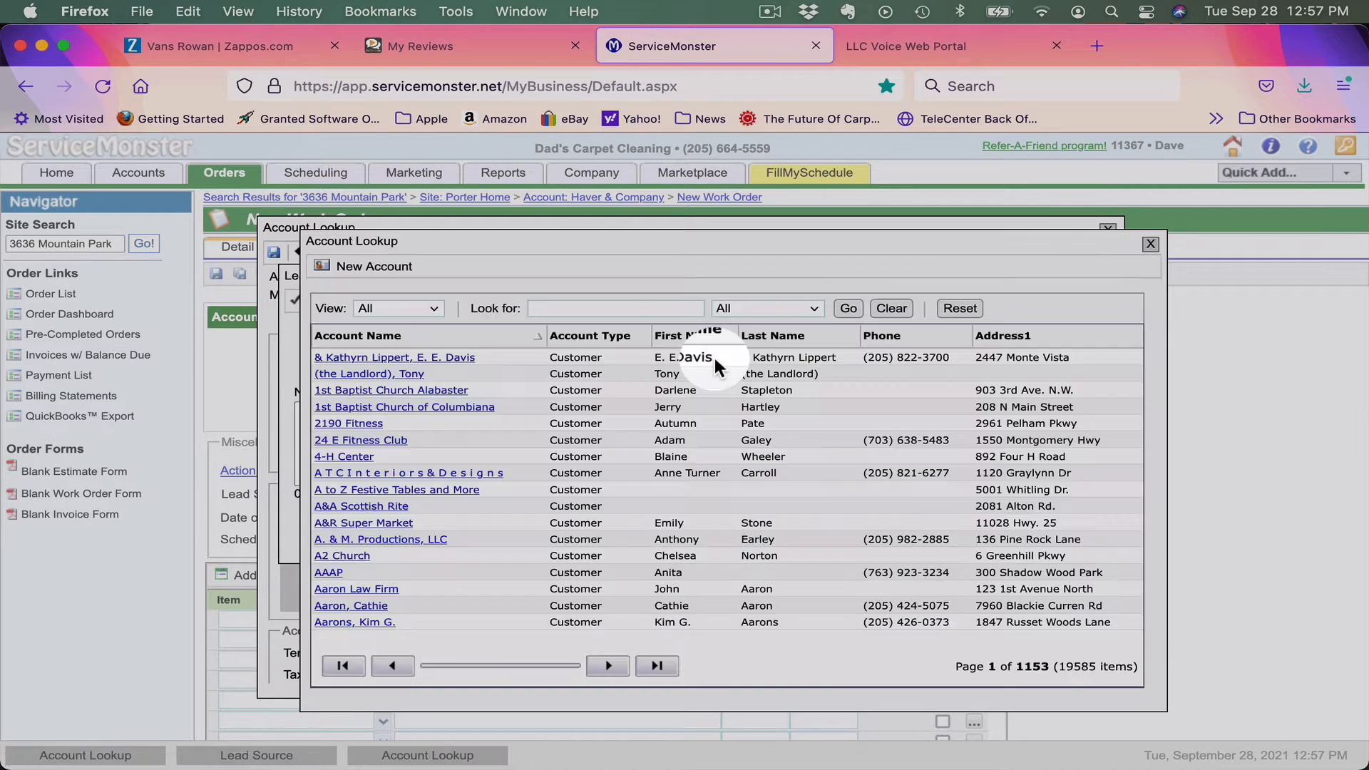
Search the account list for 'brian's' and pick Brian's Flooring as the referrer.
left_click(555, 308)
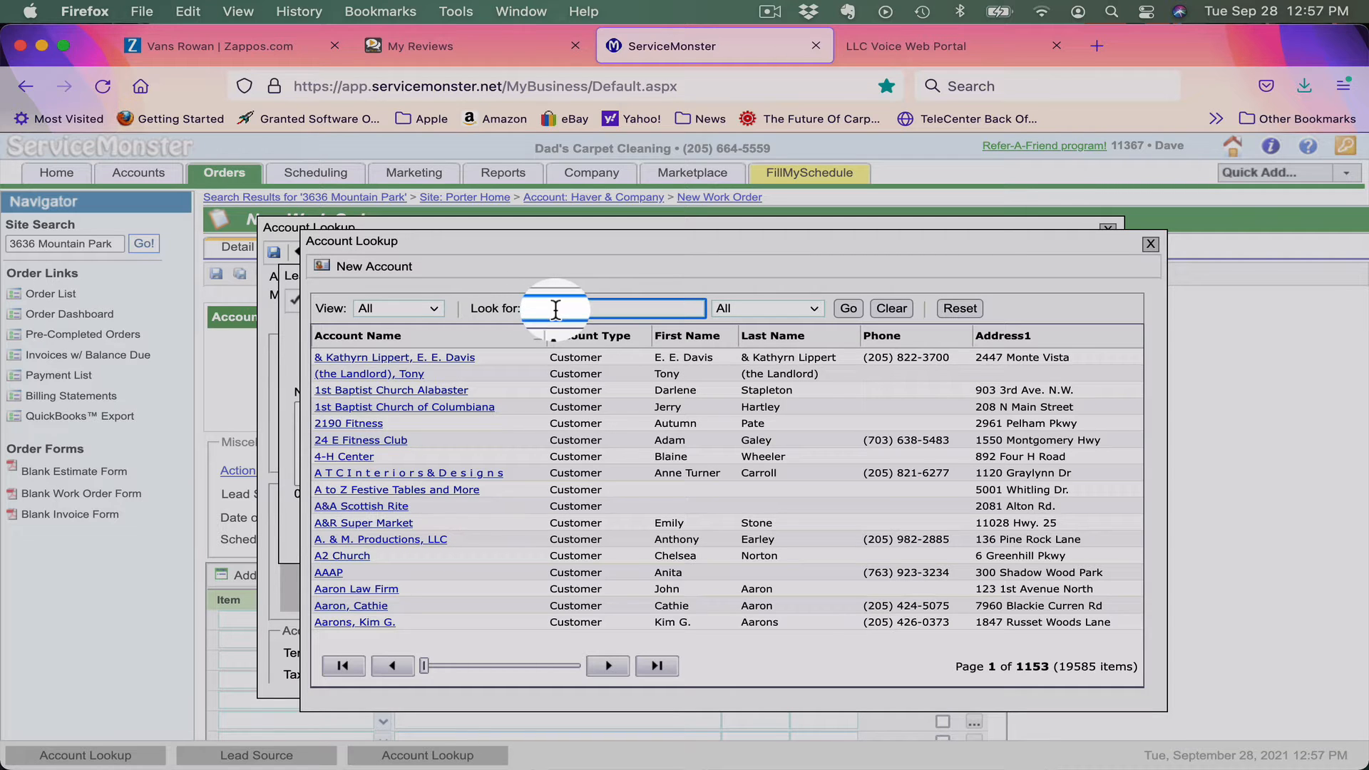
type("Wilkins")
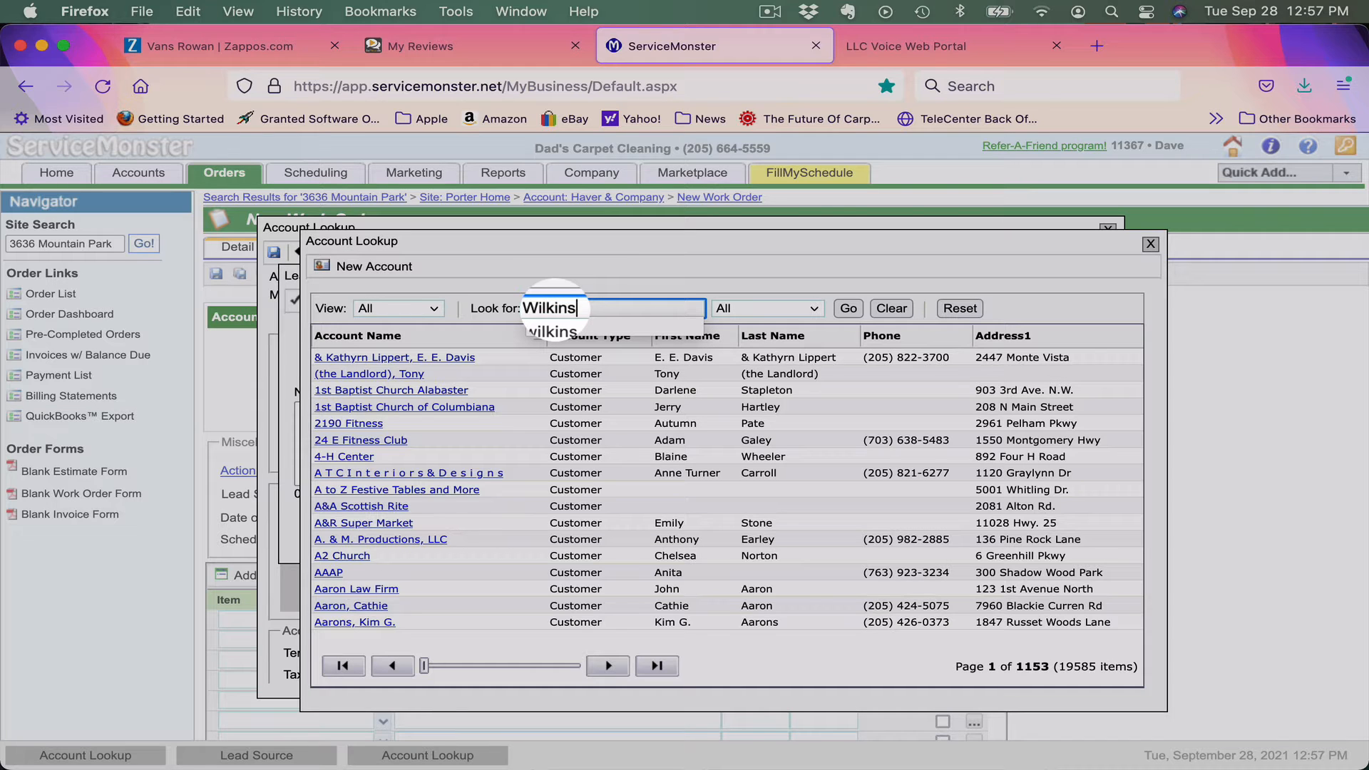
type(",")
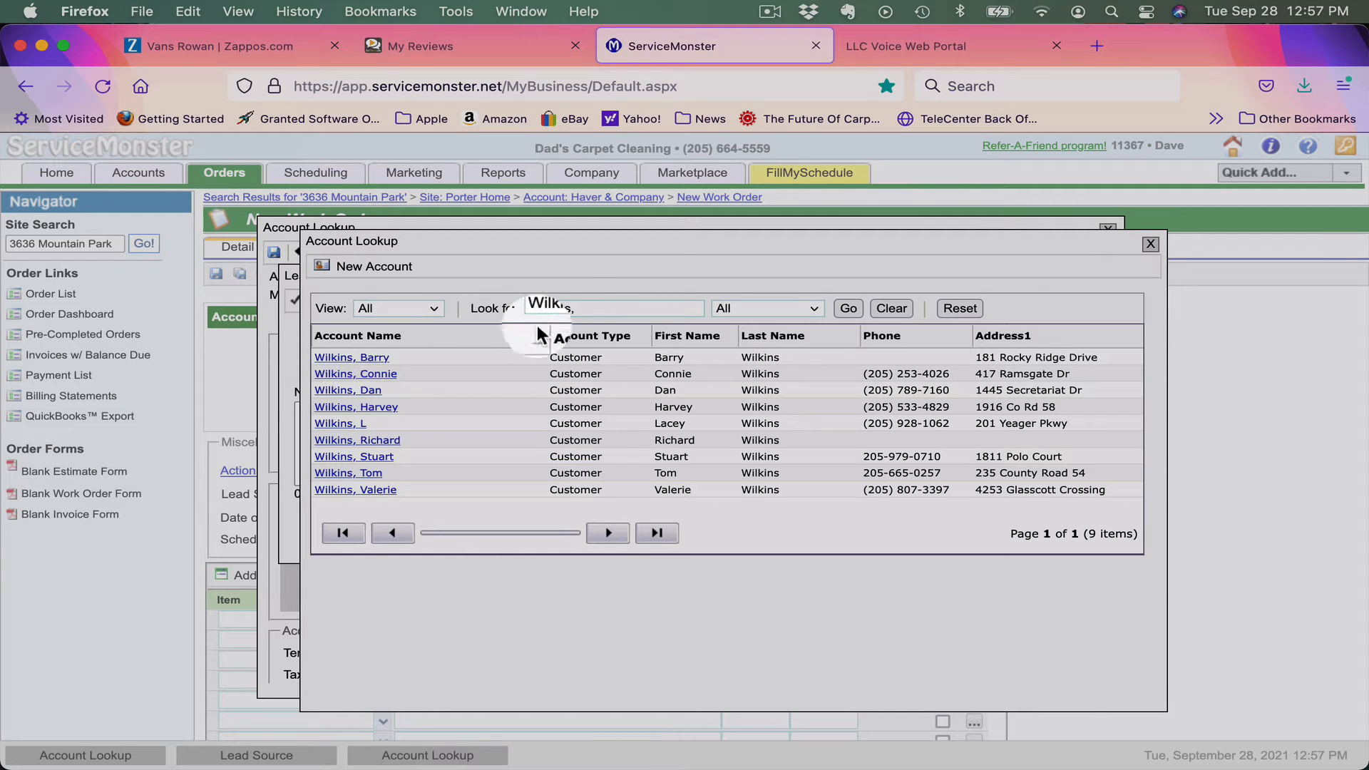
left_click(549, 308)
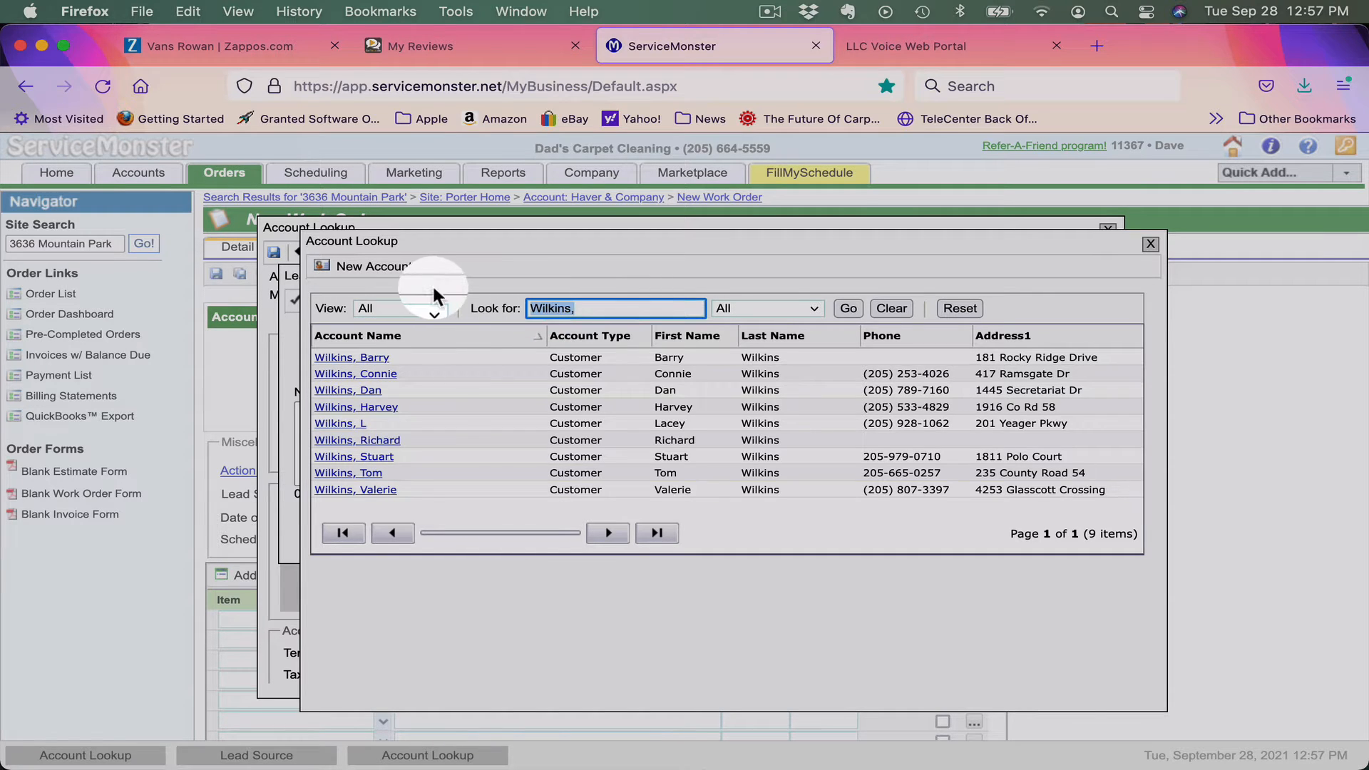
type("brian'")
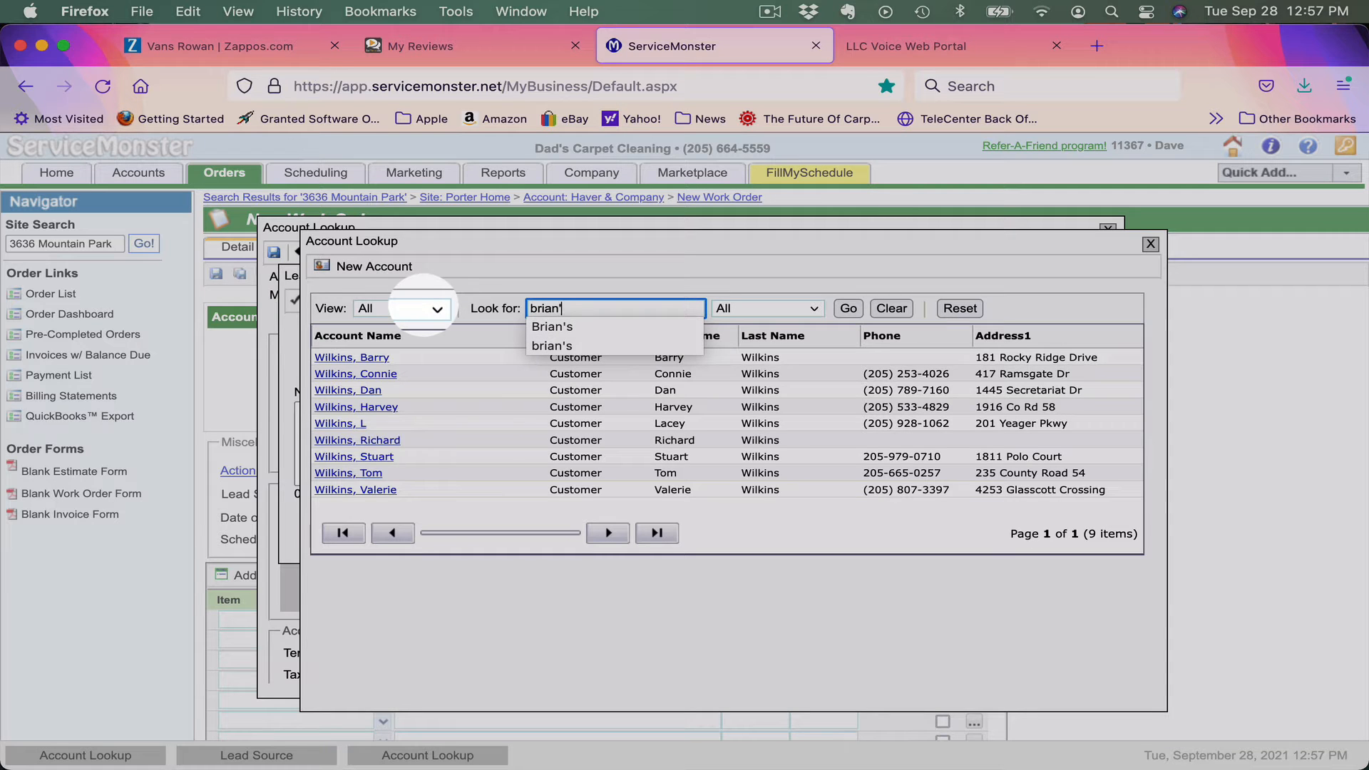
type("s")
key("Return")
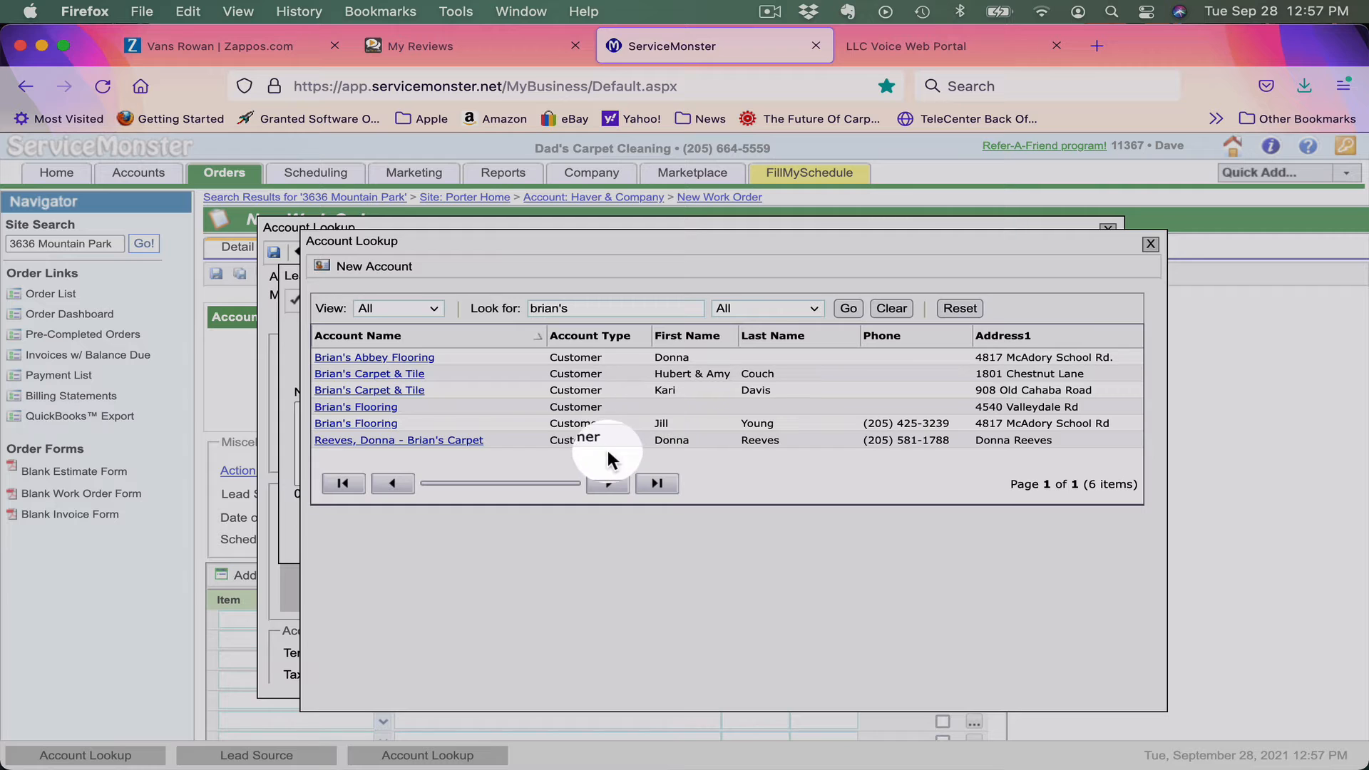
left_click(352, 426)
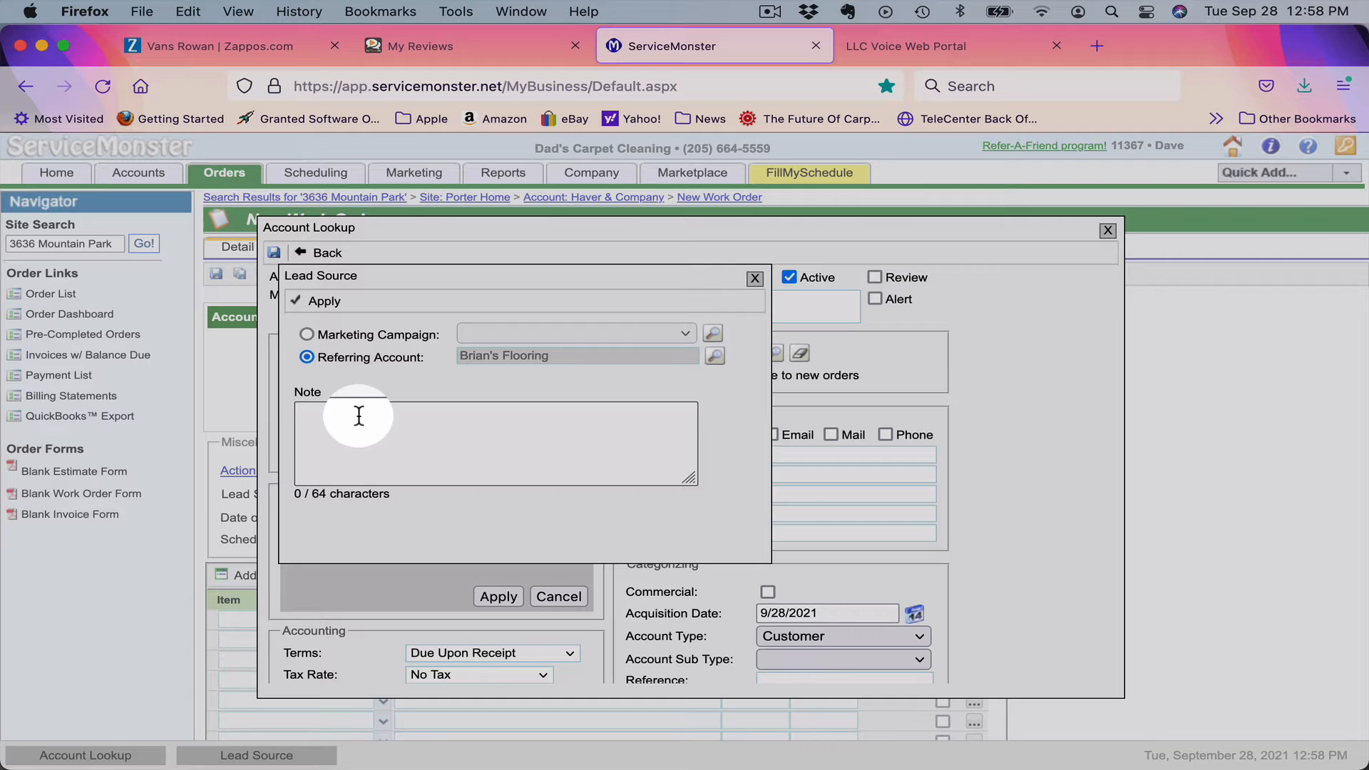
Add a referral note naming the person who referred the customer, and apply it.
left_click(359, 416)
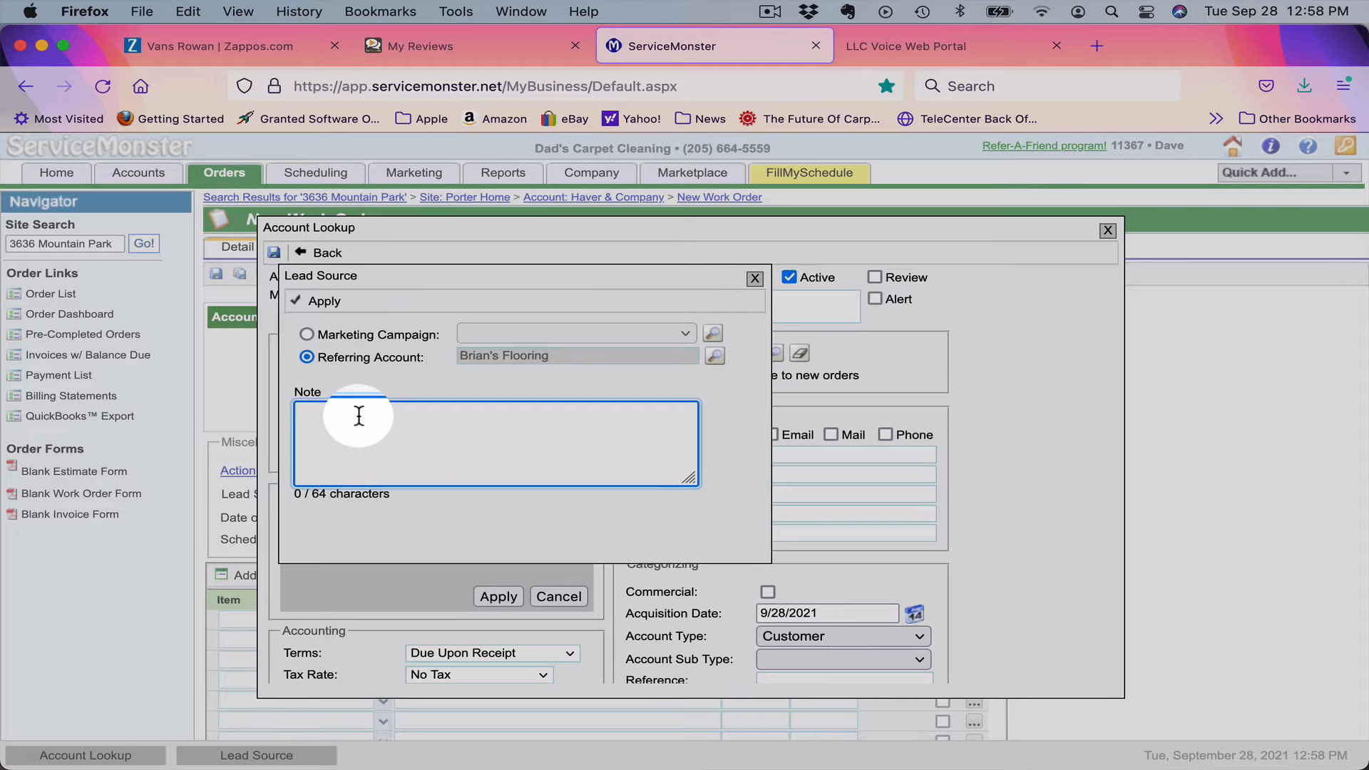
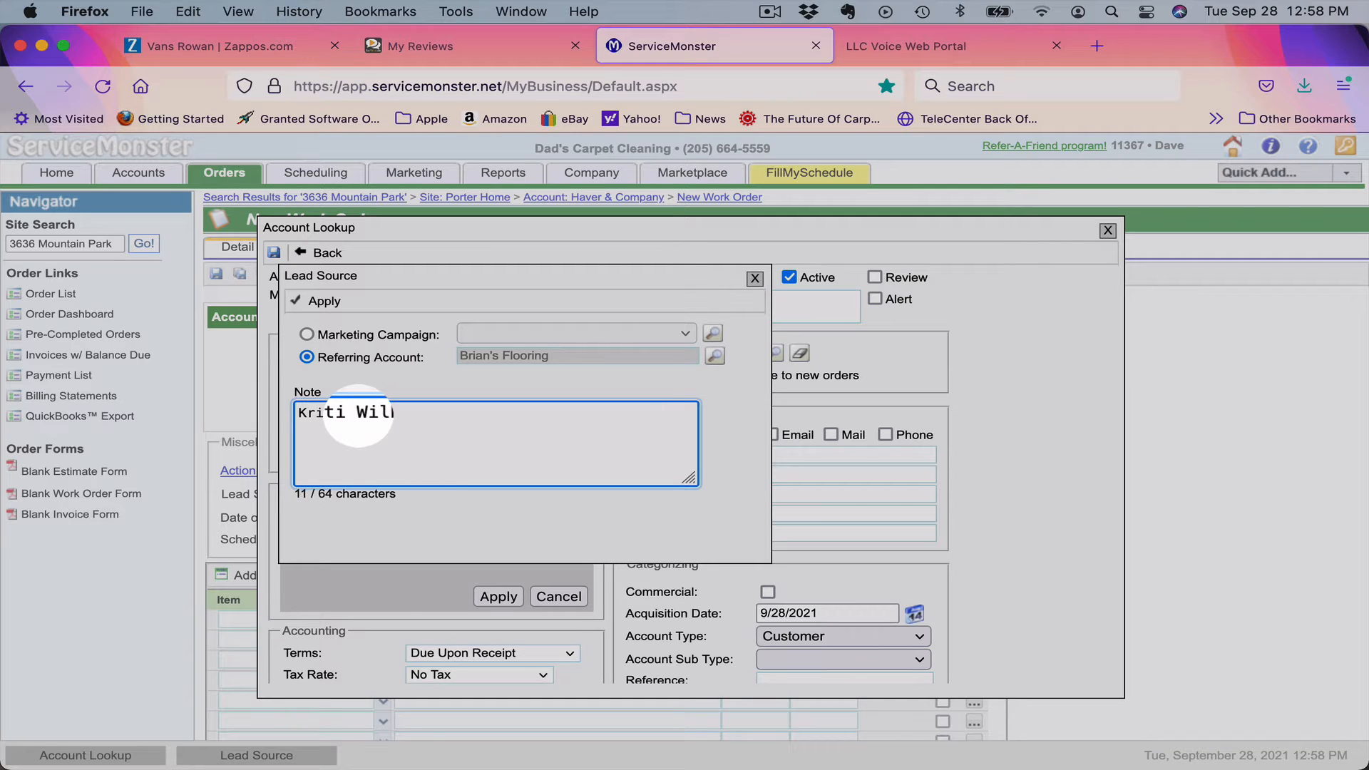
type("Referred")
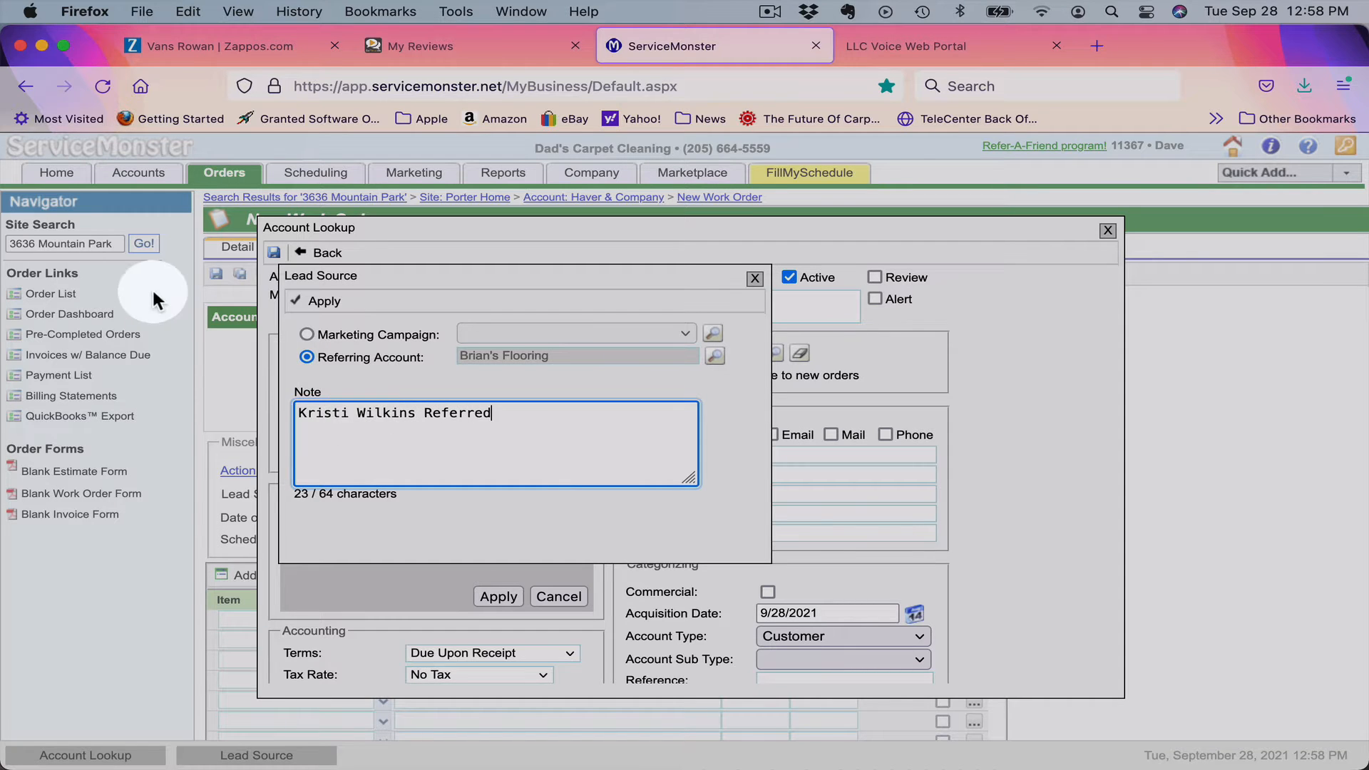
left_click(314, 299)
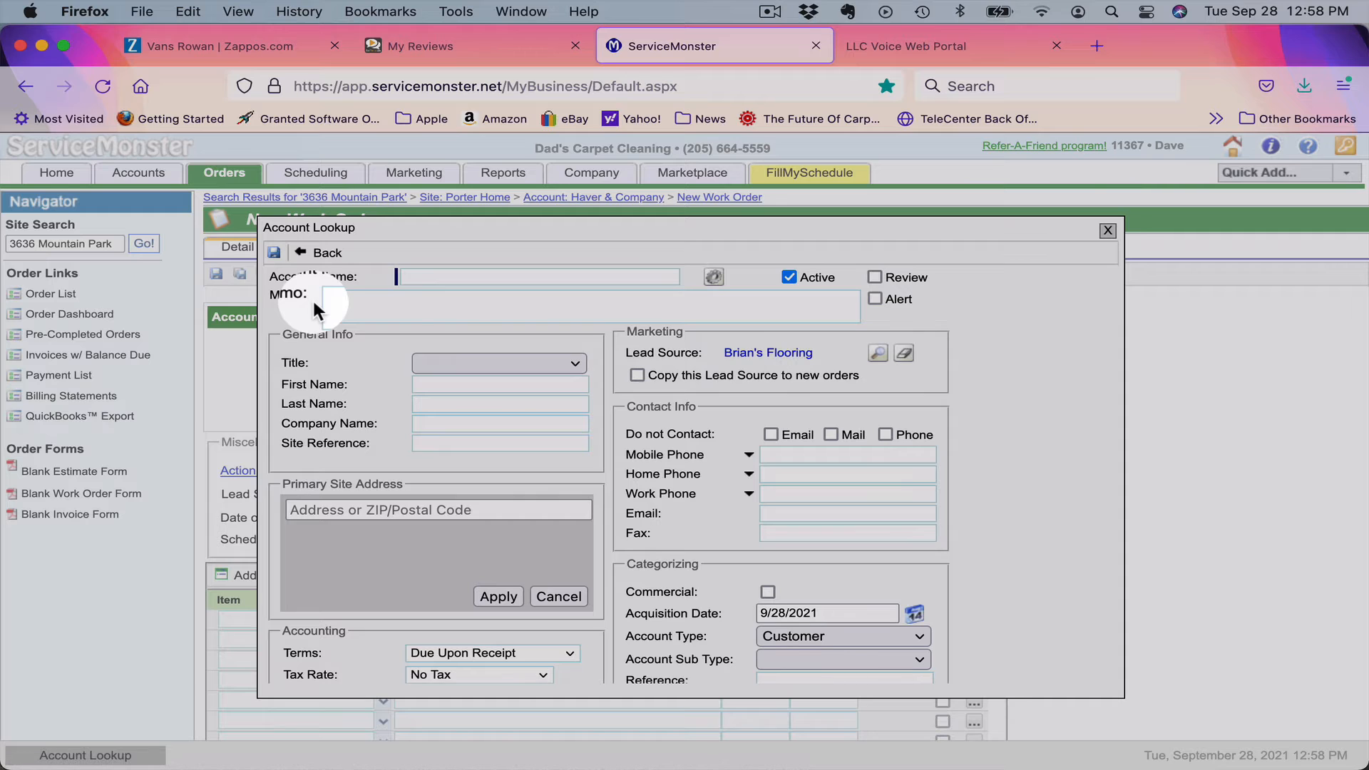
Enter the contact's first and last name, company ABC Construction, and the suggested street address.
left_click(469, 385)
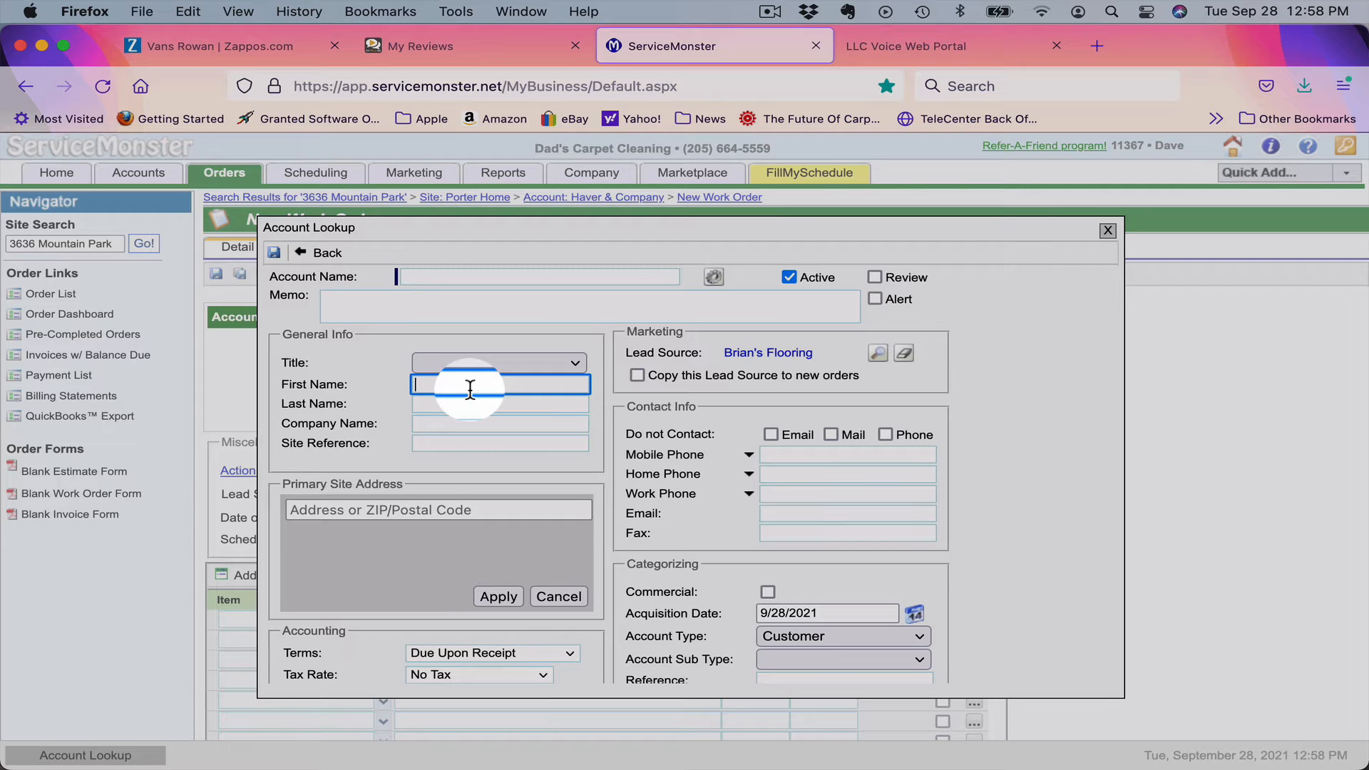
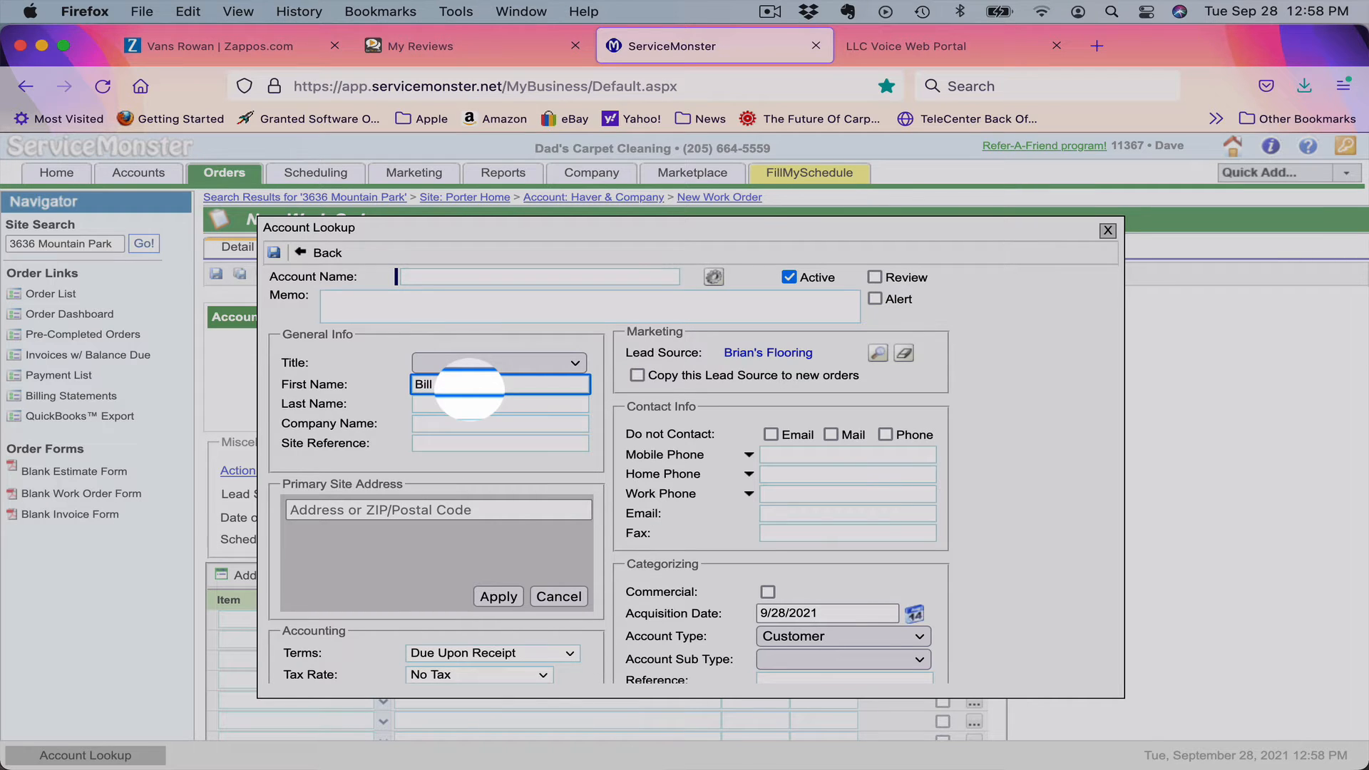
key("Tab")
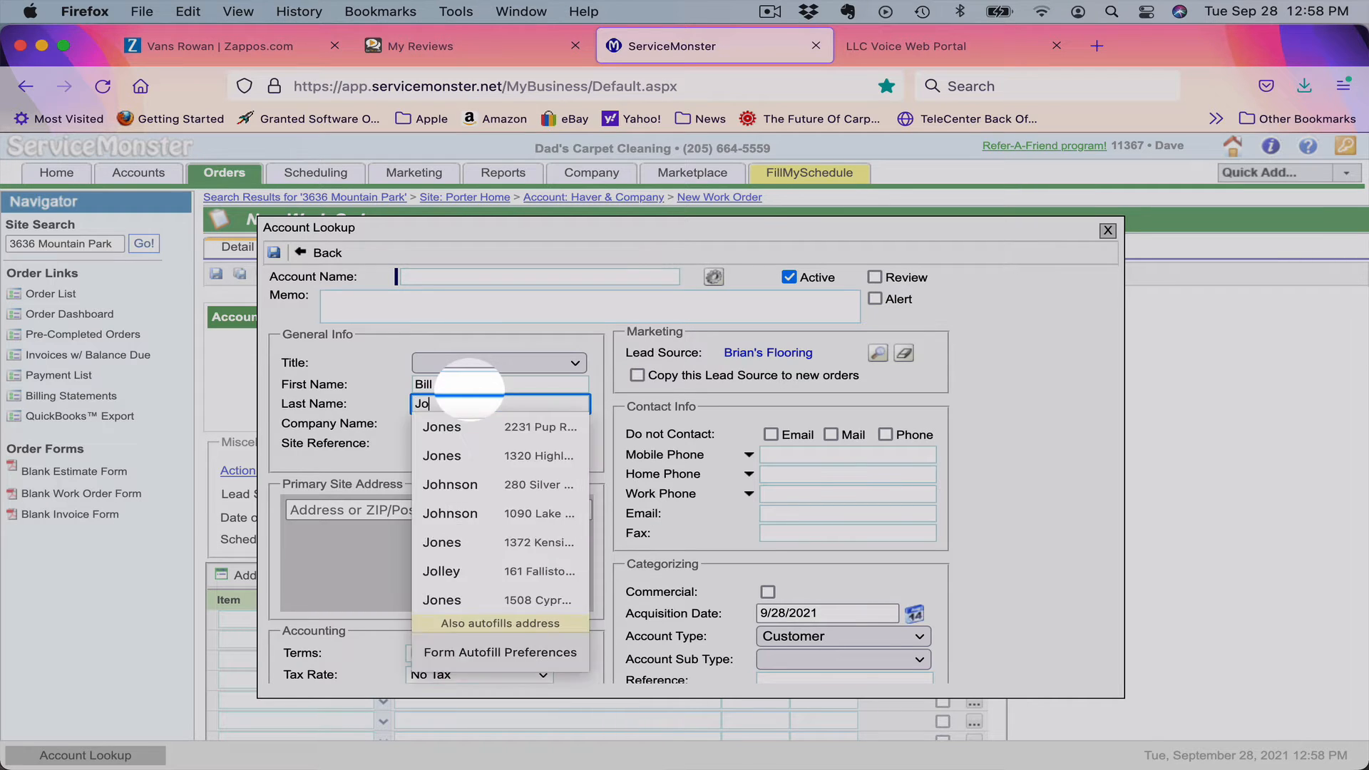
key("Tab")
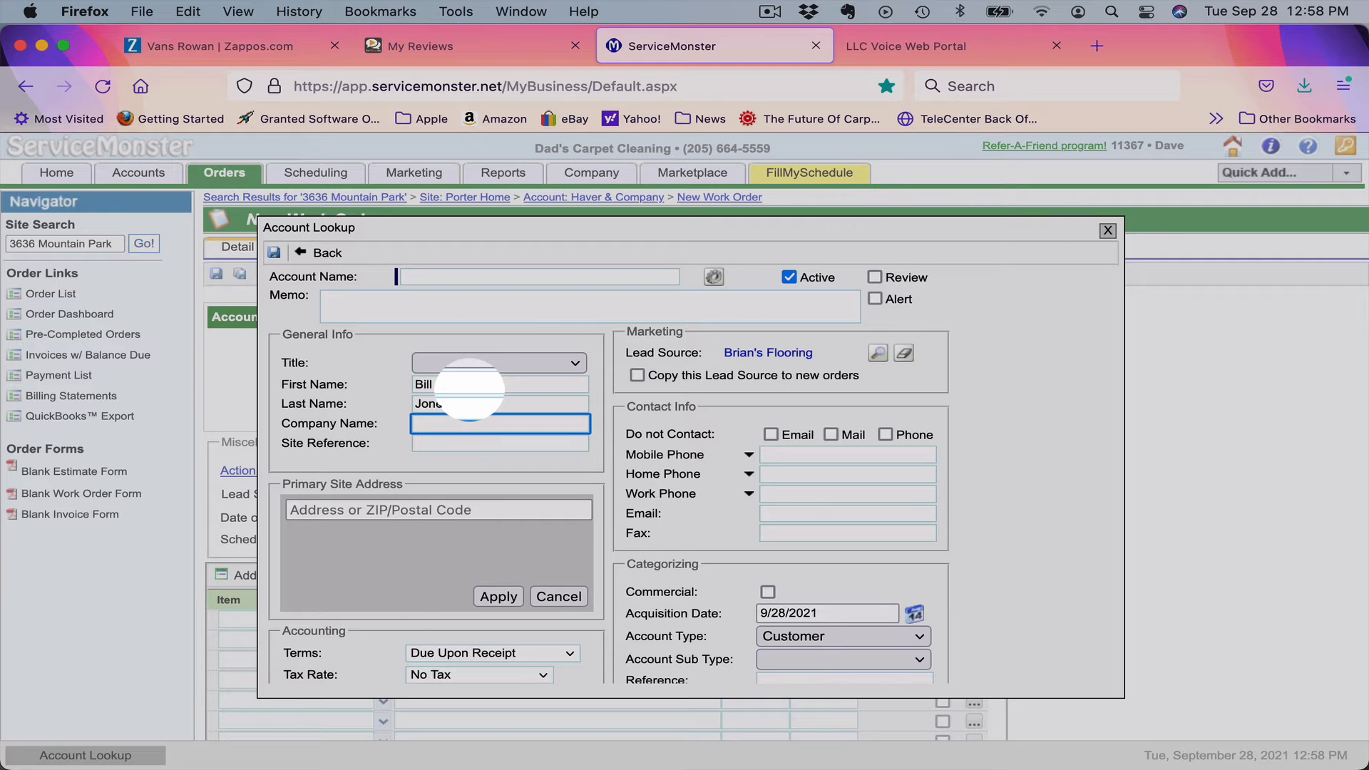
type("A")
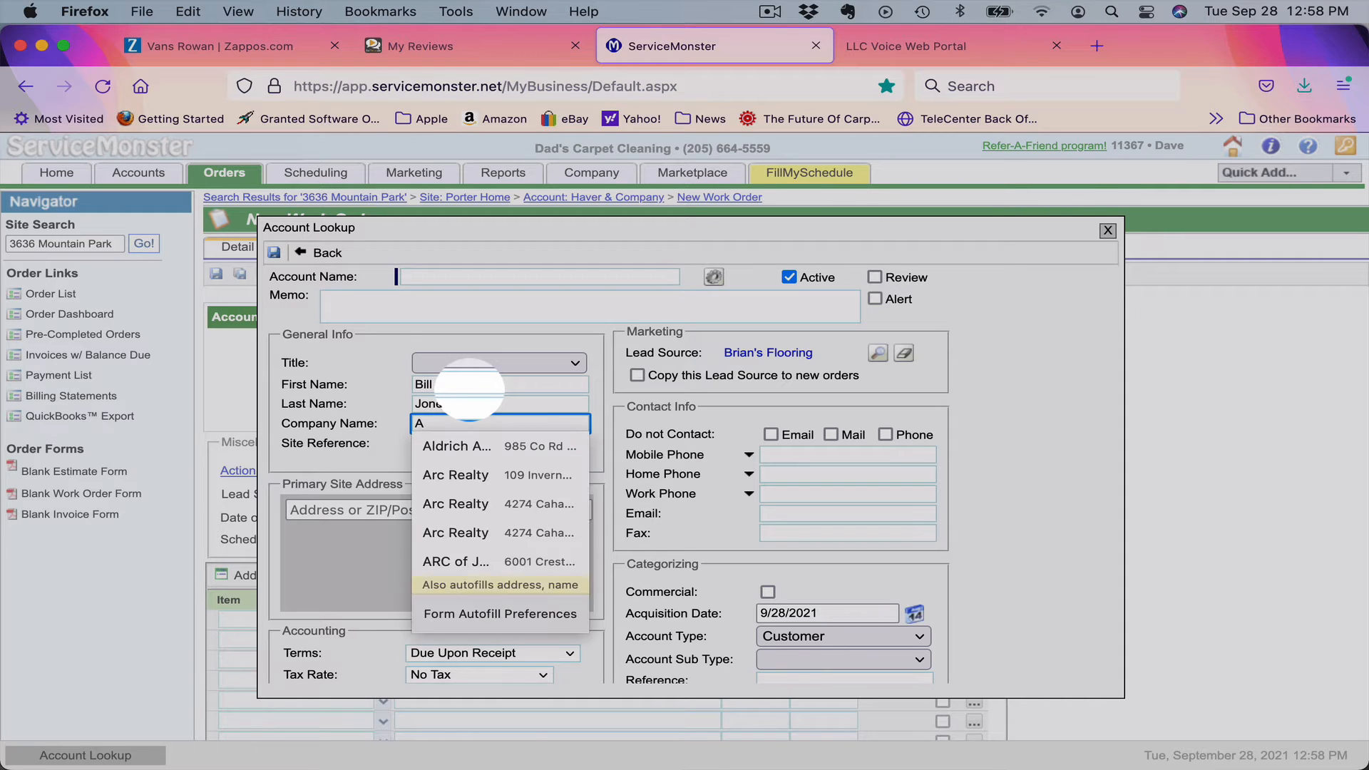
type("BC C")
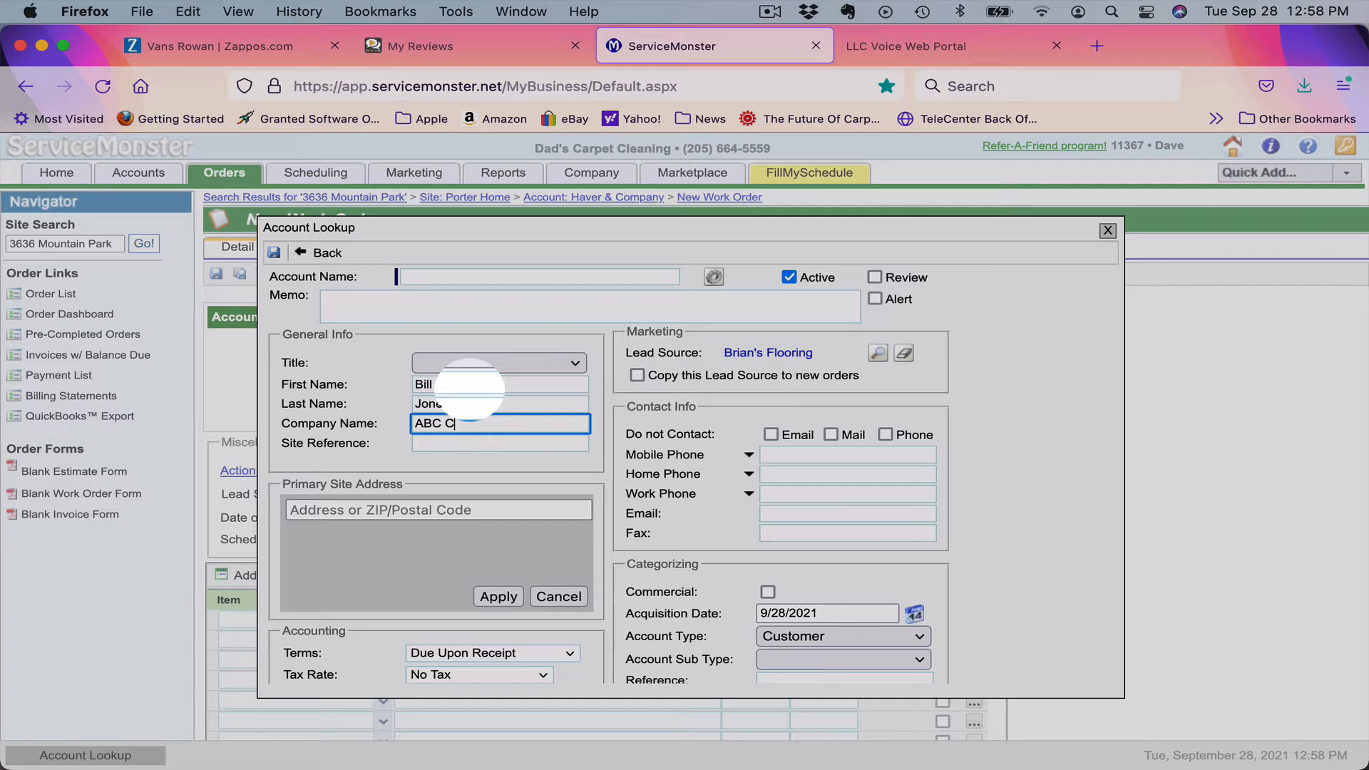
type("onstruction")
key("Tab")
key("Tab")
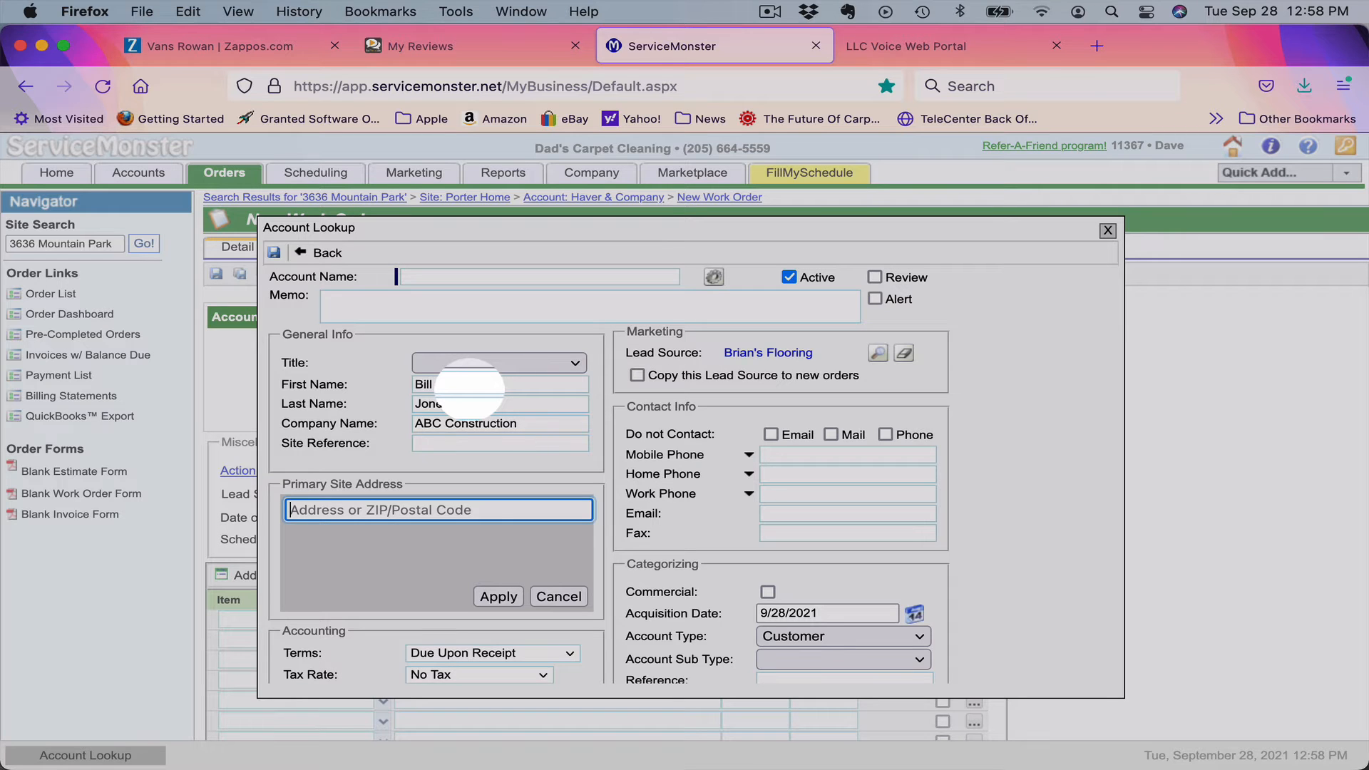
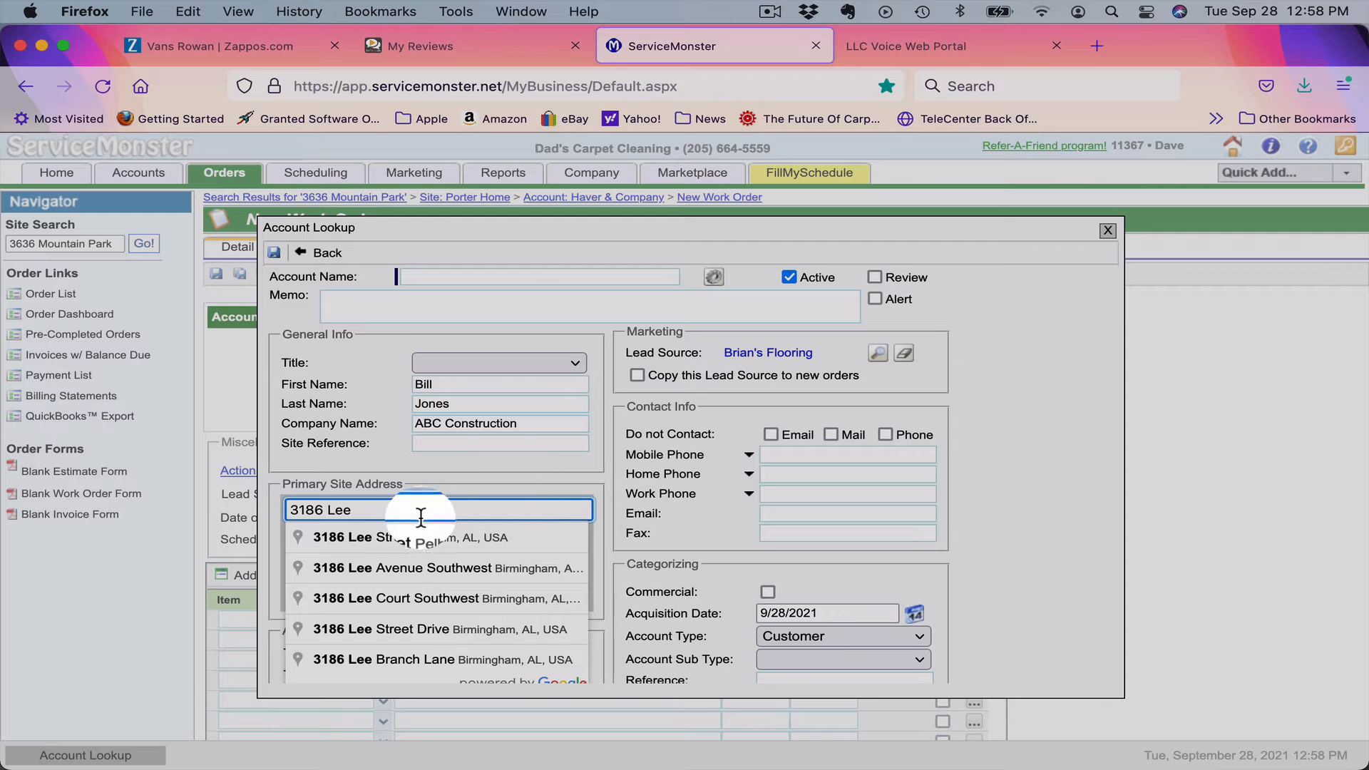
left_click(419, 539)
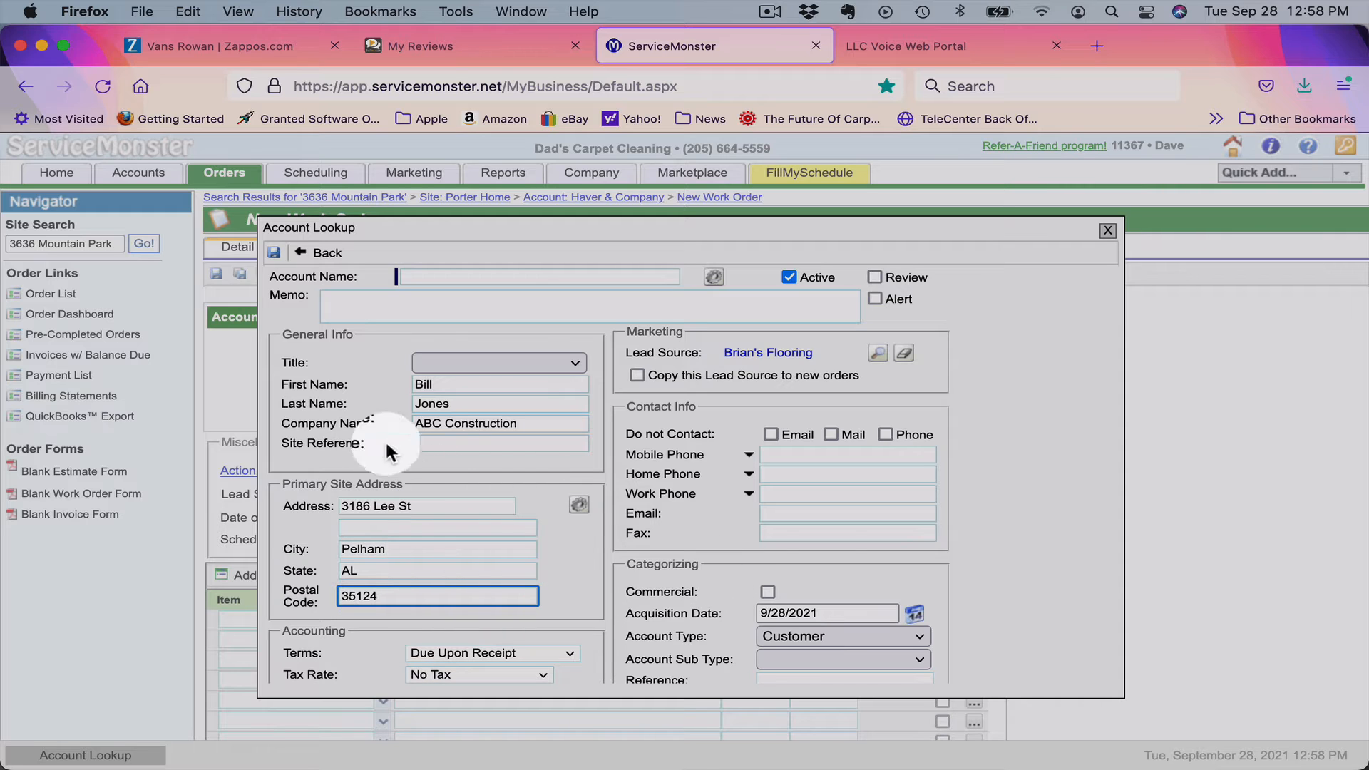
Add the contact's mobile phone number and e-mail address to the account.
left_click(782, 454)
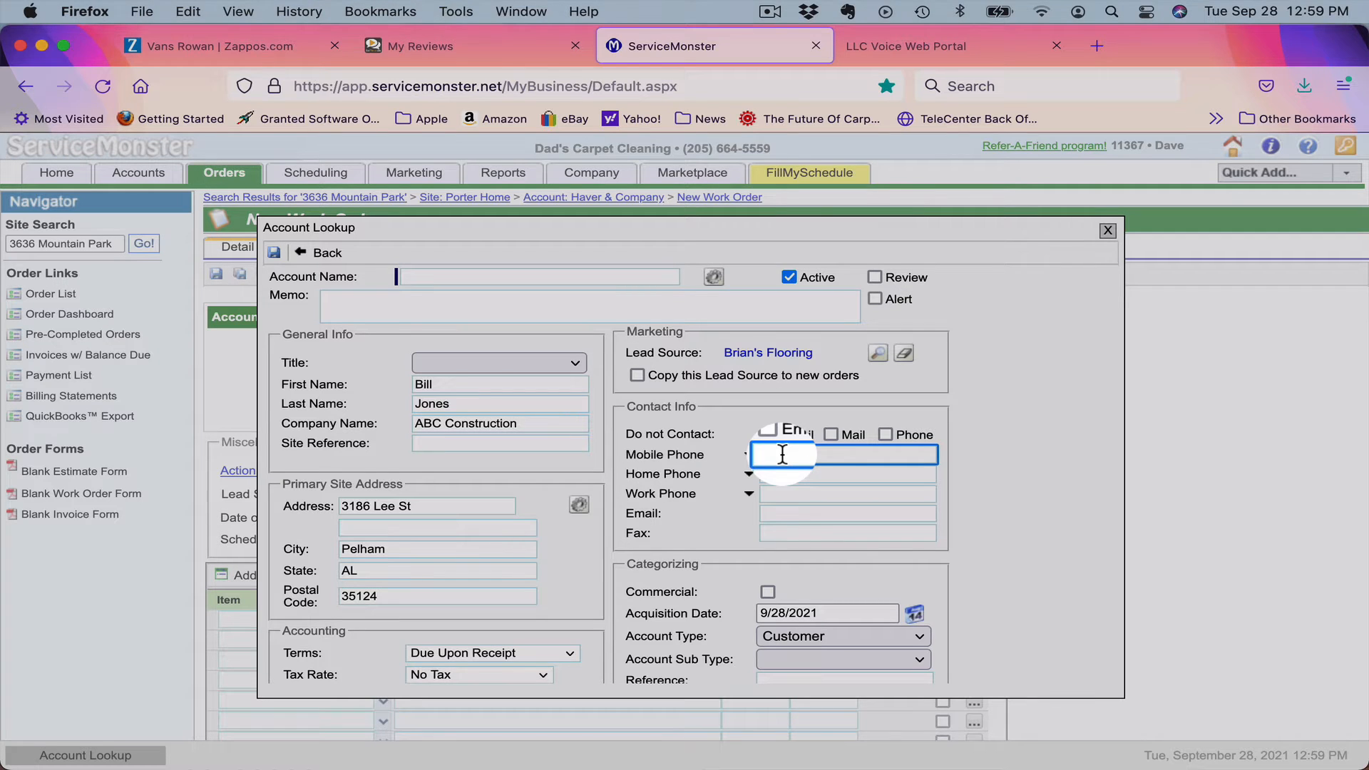
type("205")
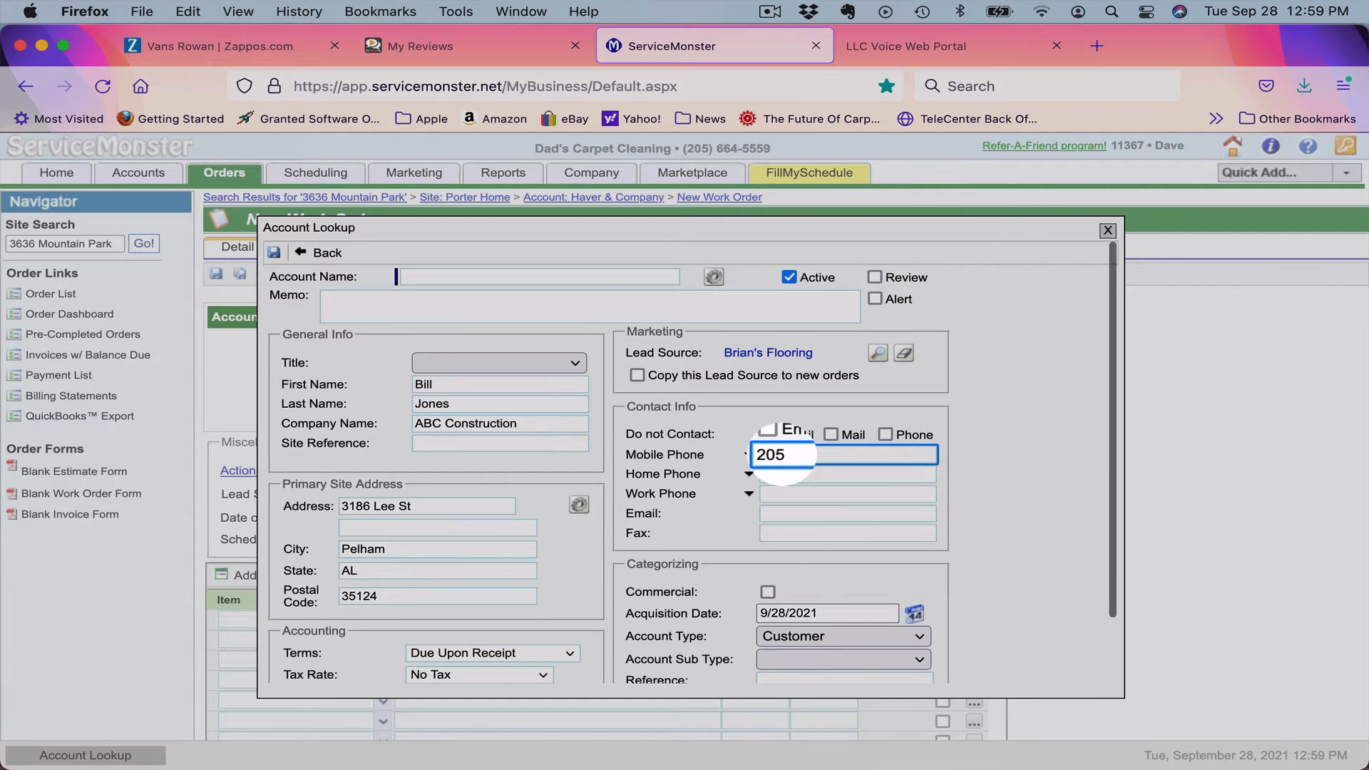
type("555")
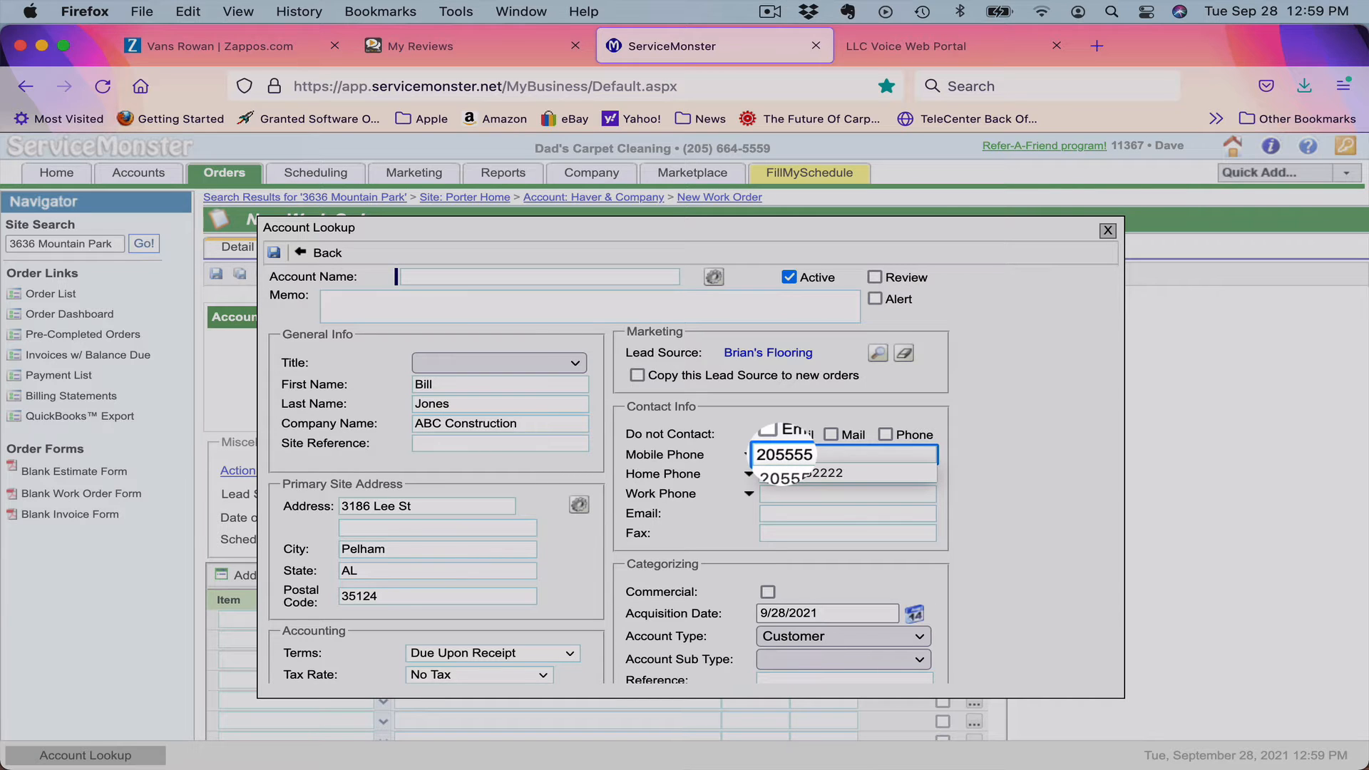
type("1212")
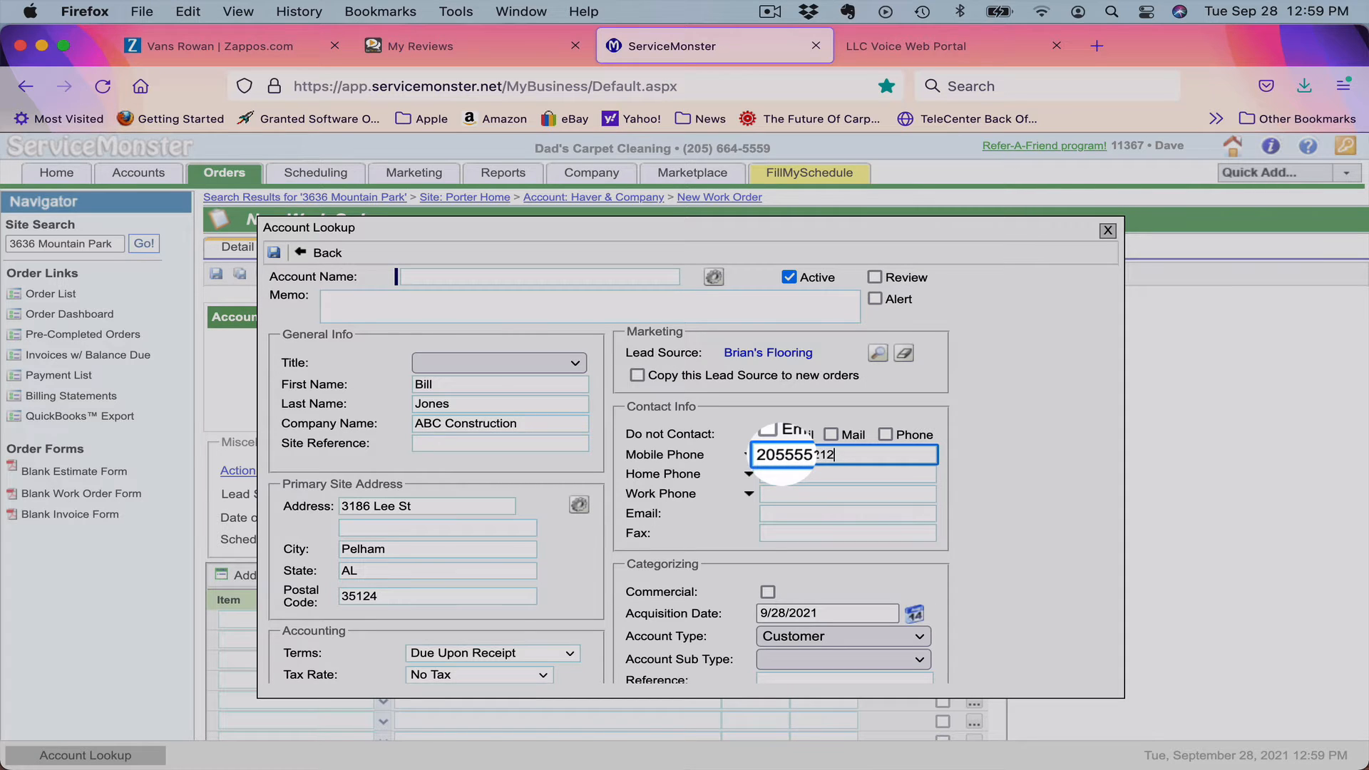
key("Tab")
key("Tab")
key("Tab")
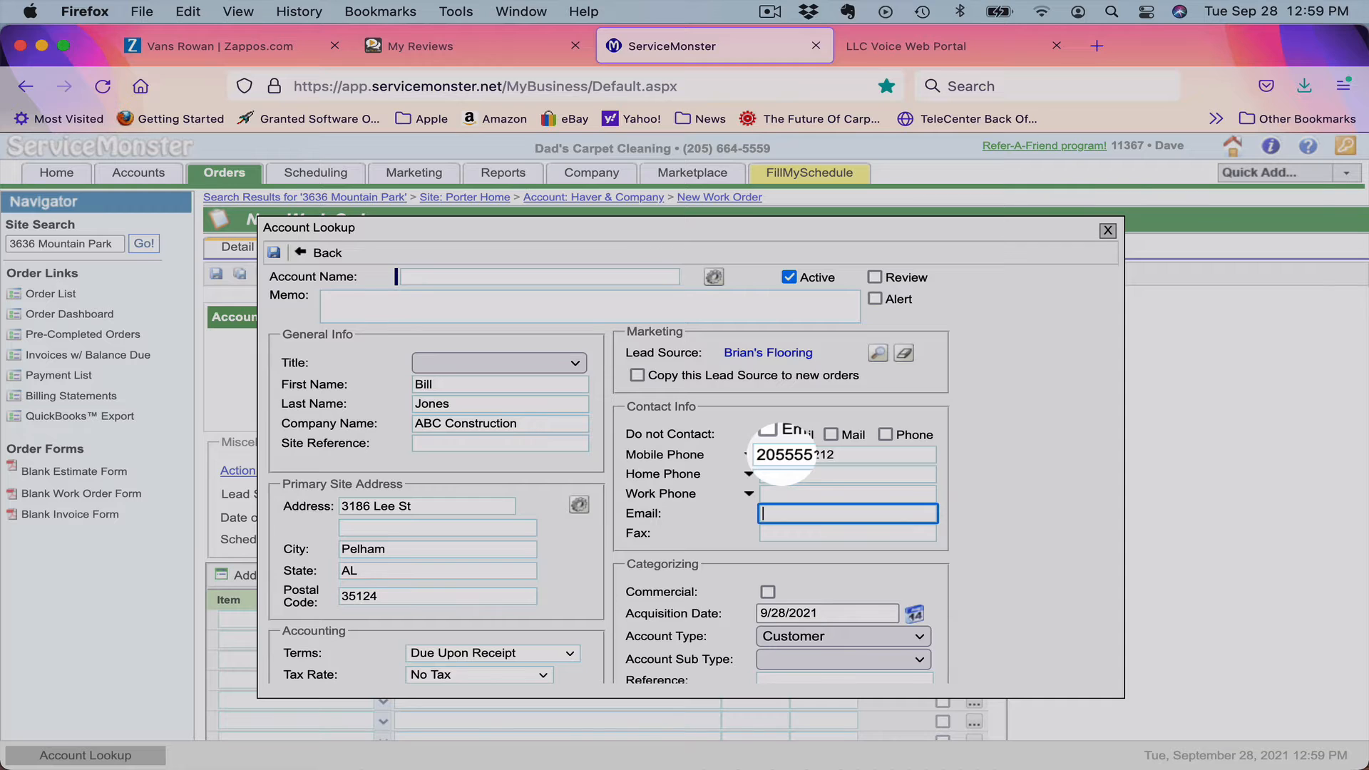
Save the new account, continuing past the possible-duplicate warning.
left_click(276, 257)
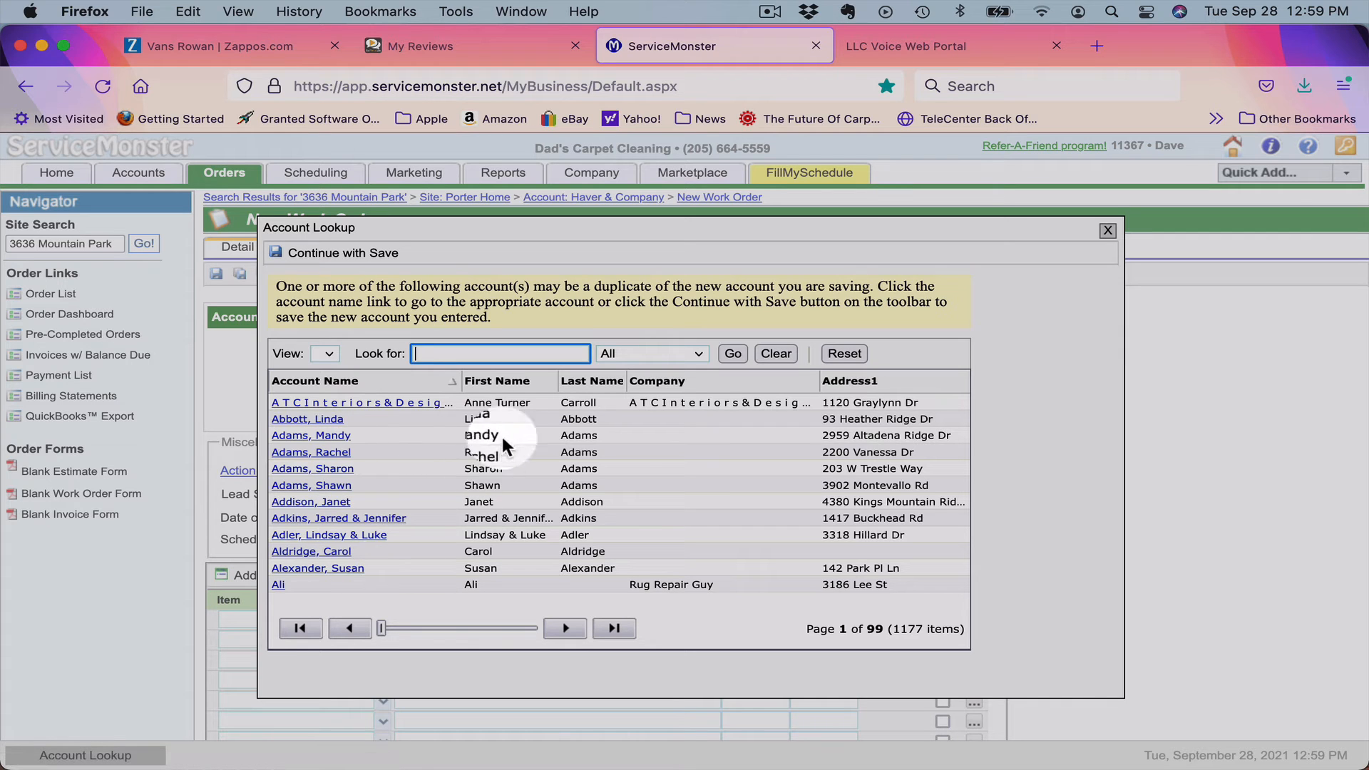
left_click(338, 261)
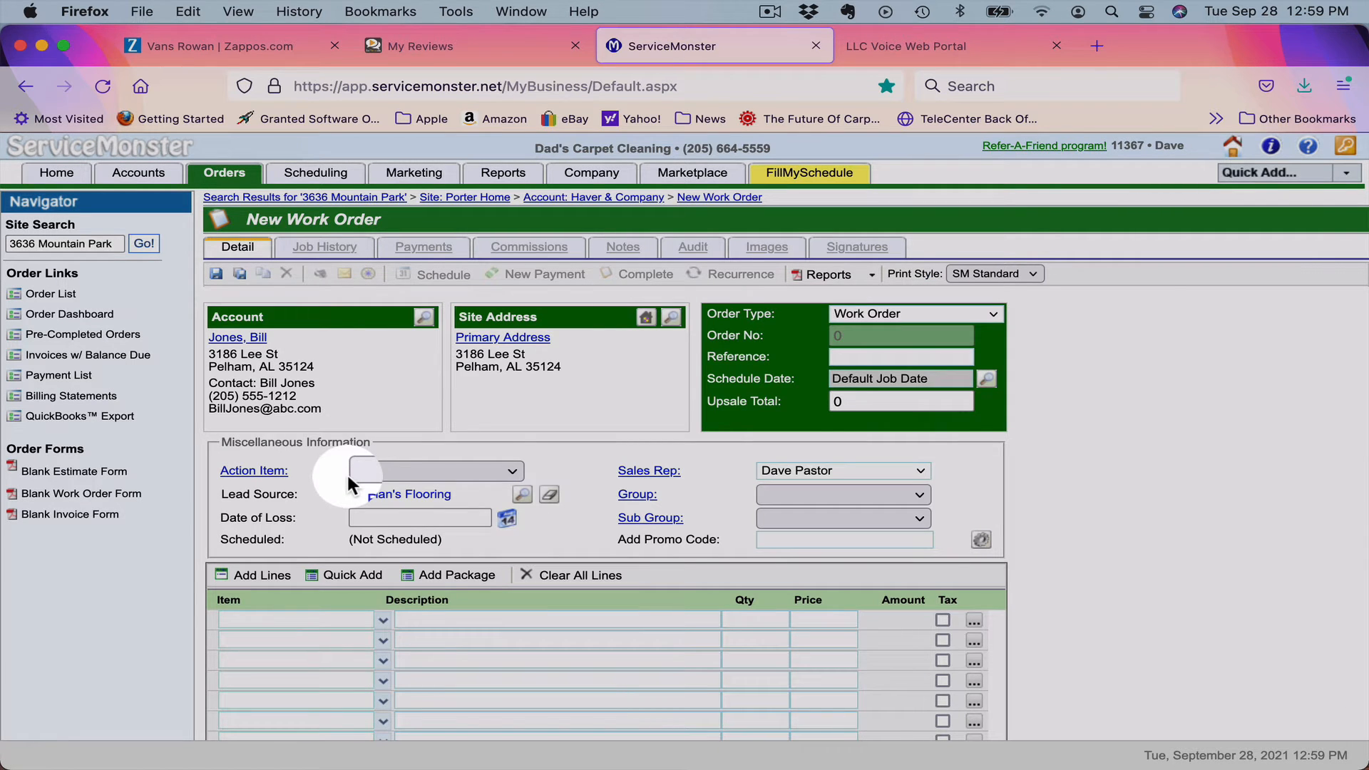
Create a new site named Client's Home and choose its suggested street address.
left_click(670, 318)
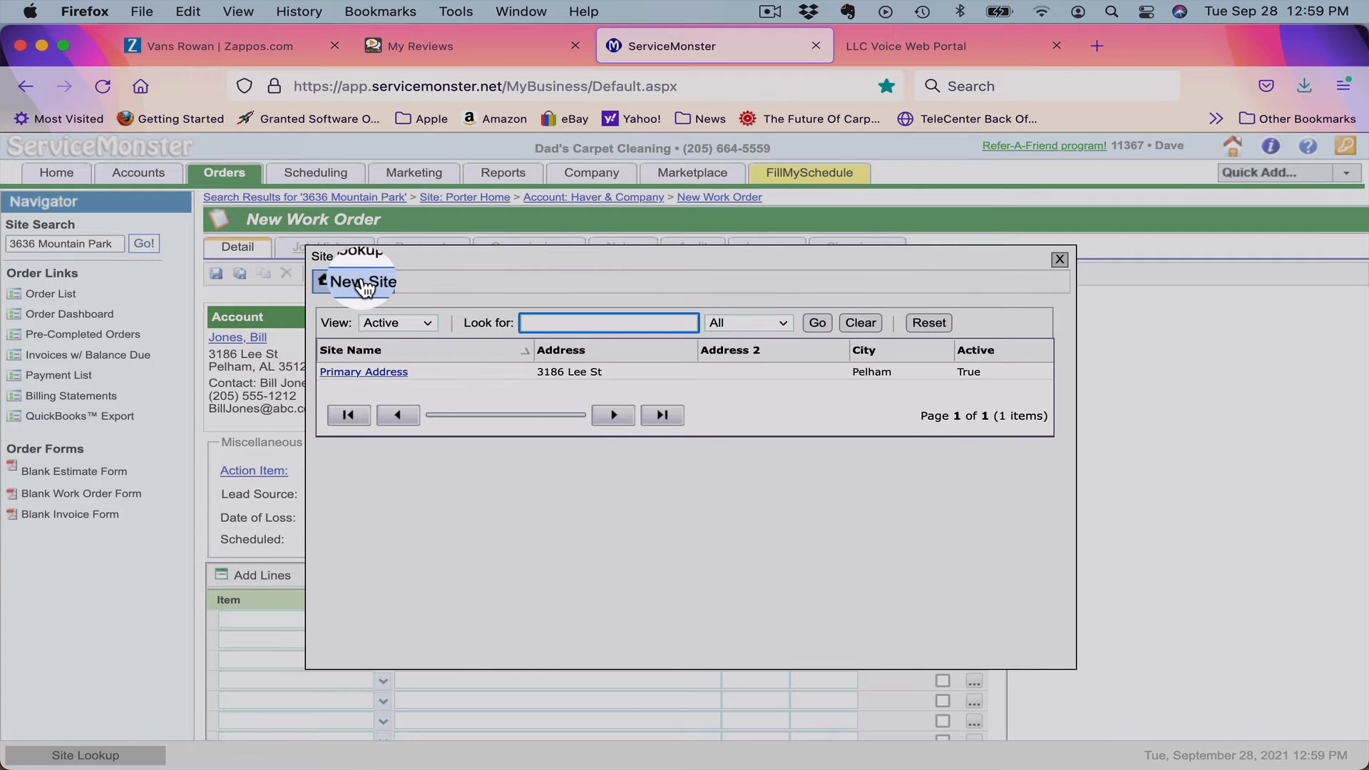
left_click(364, 284)
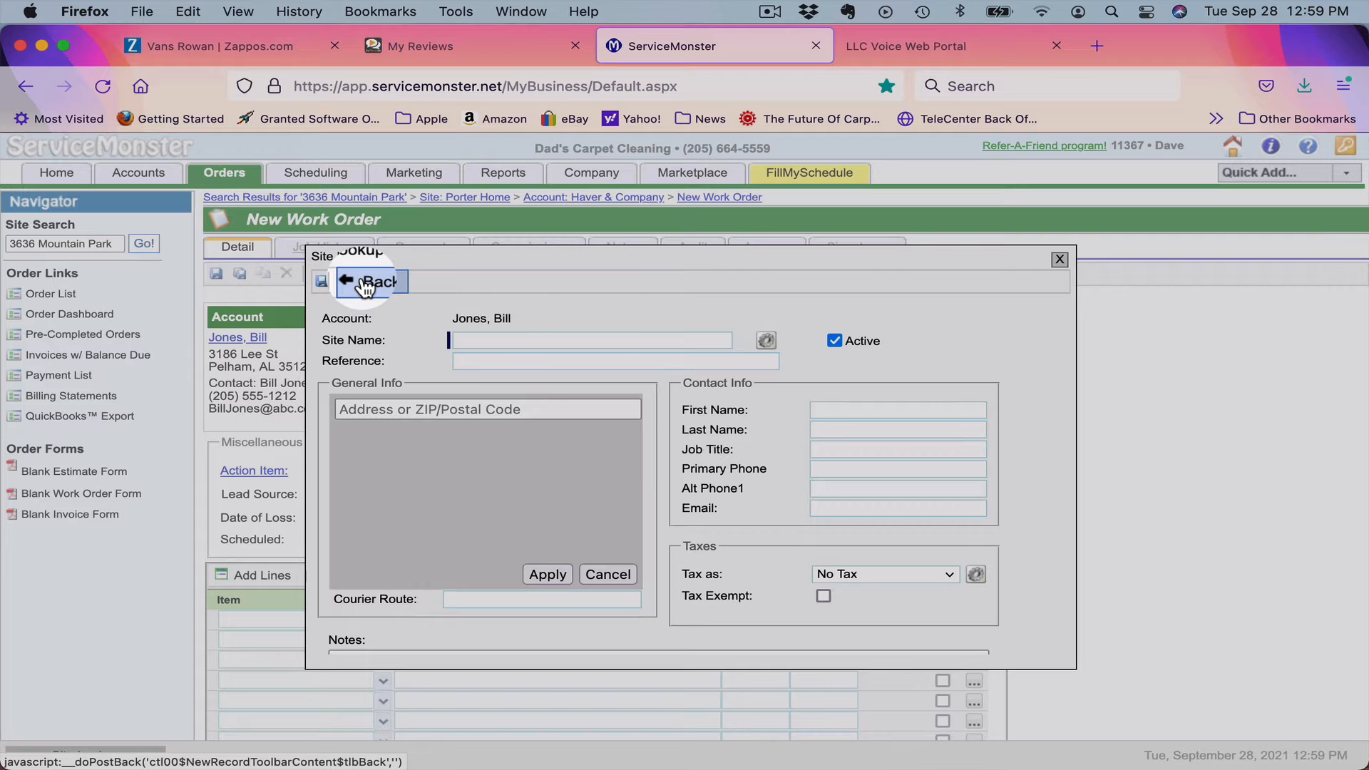
left_click(463, 343)
type("Client")
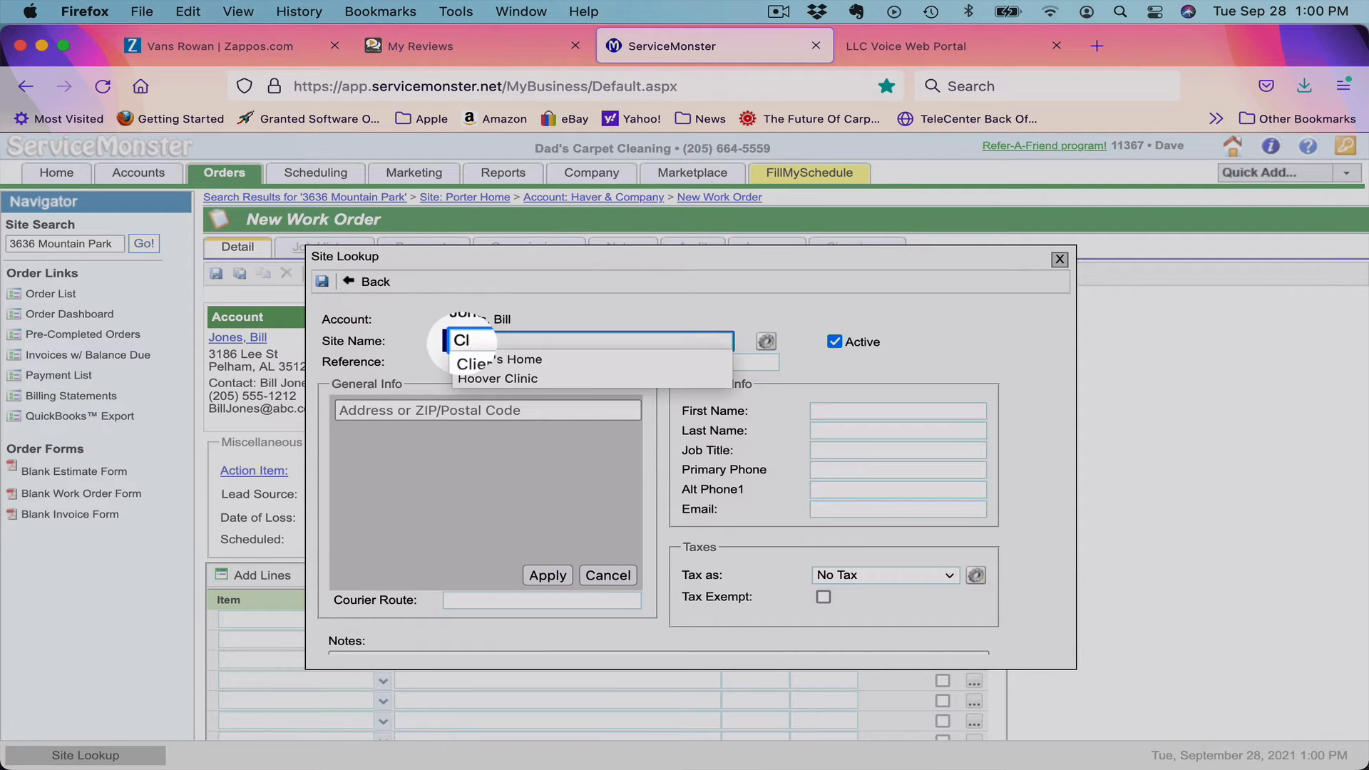
type("'s Home")
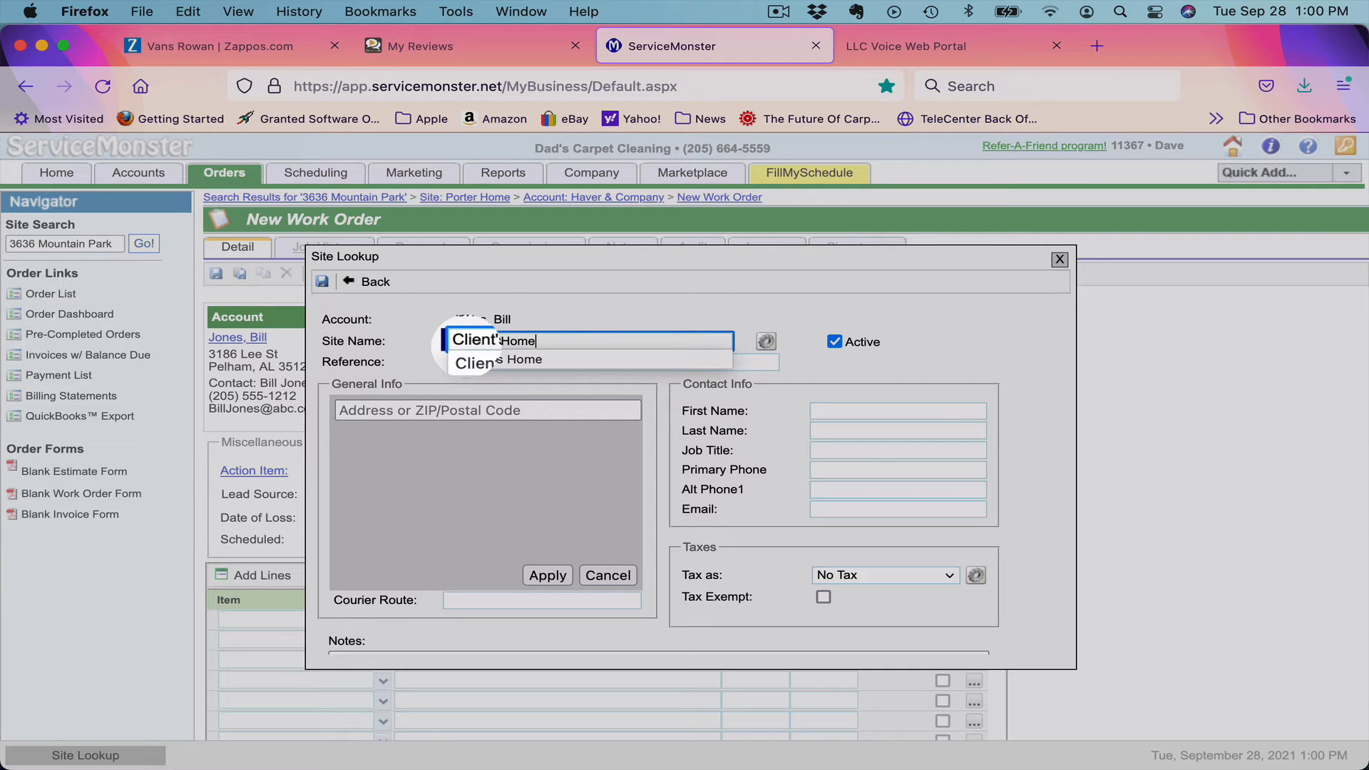
key("Tab")
key("Tab")
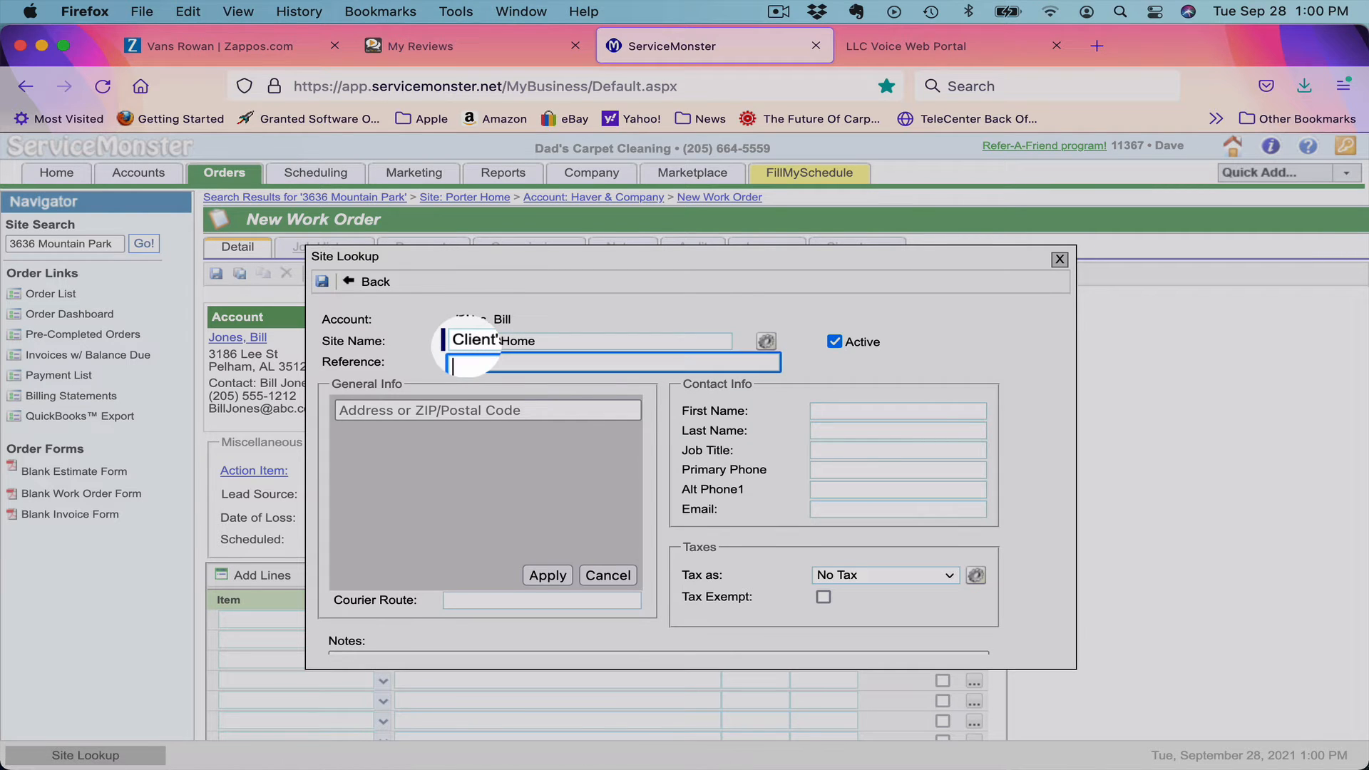
key("Tab")
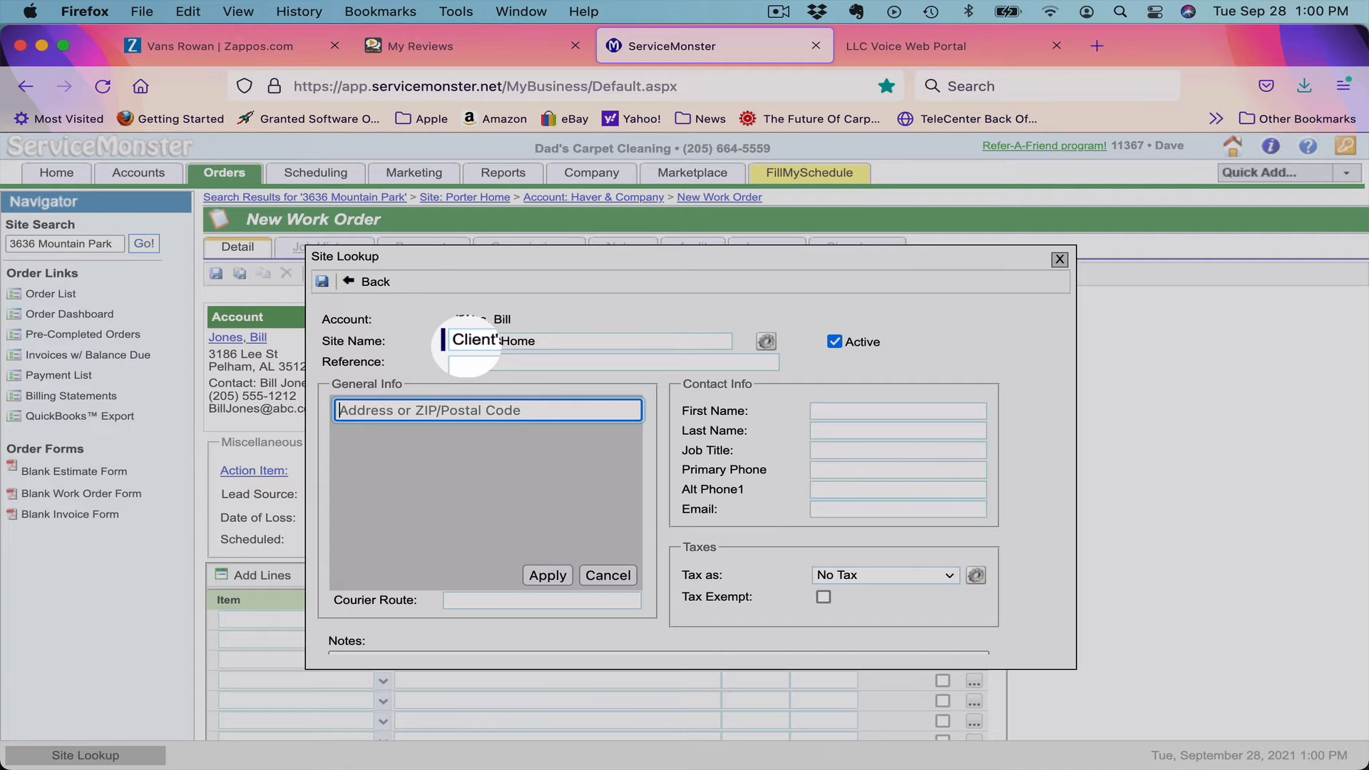
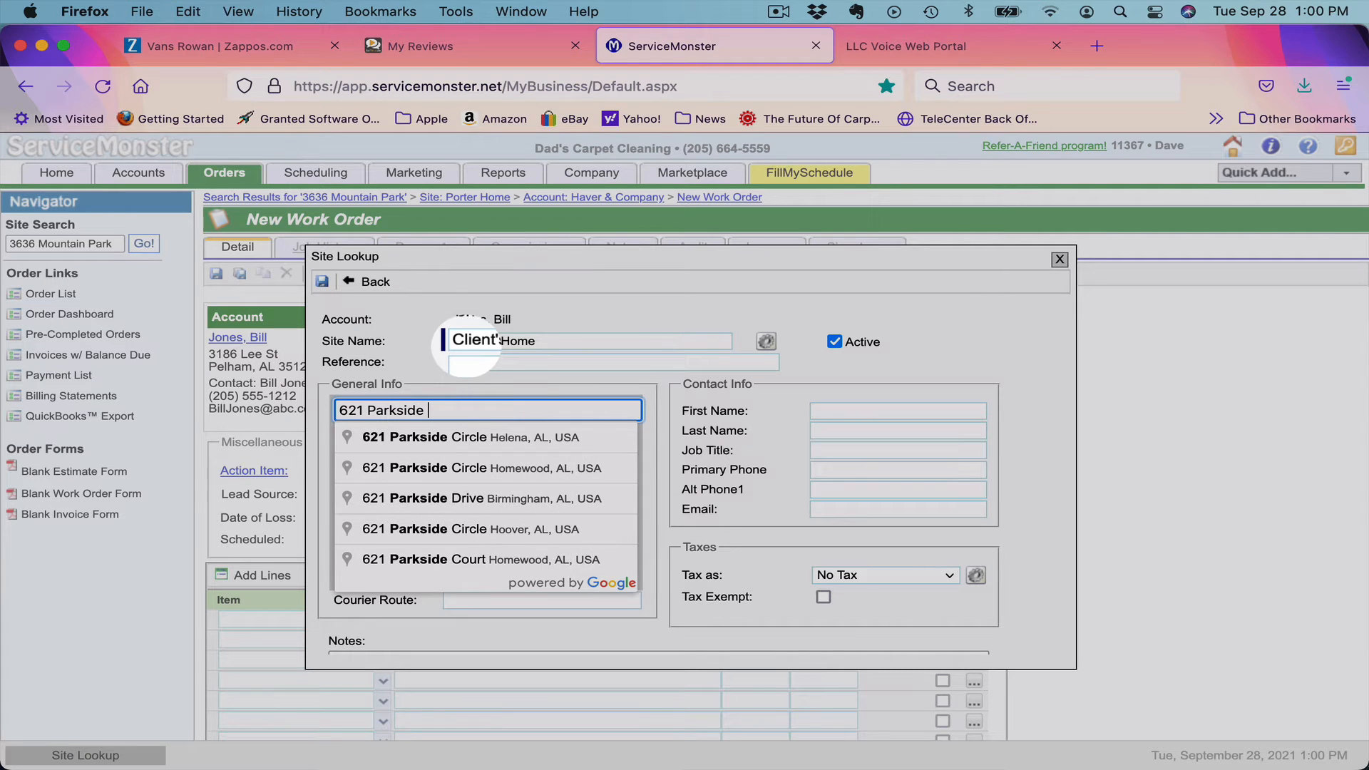
left_click(419, 440)
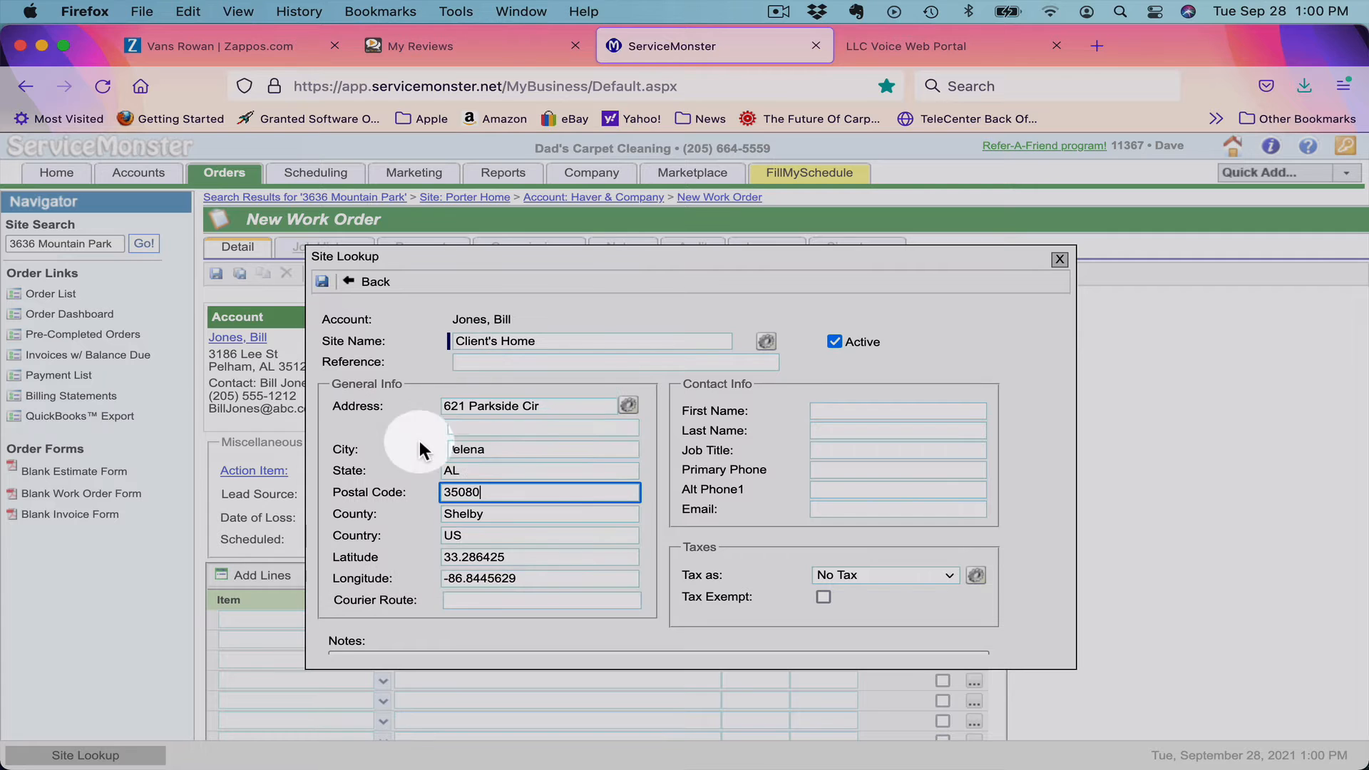
Enter the site contact's first and last name and primary phone, then save the site.
left_click(839, 408)
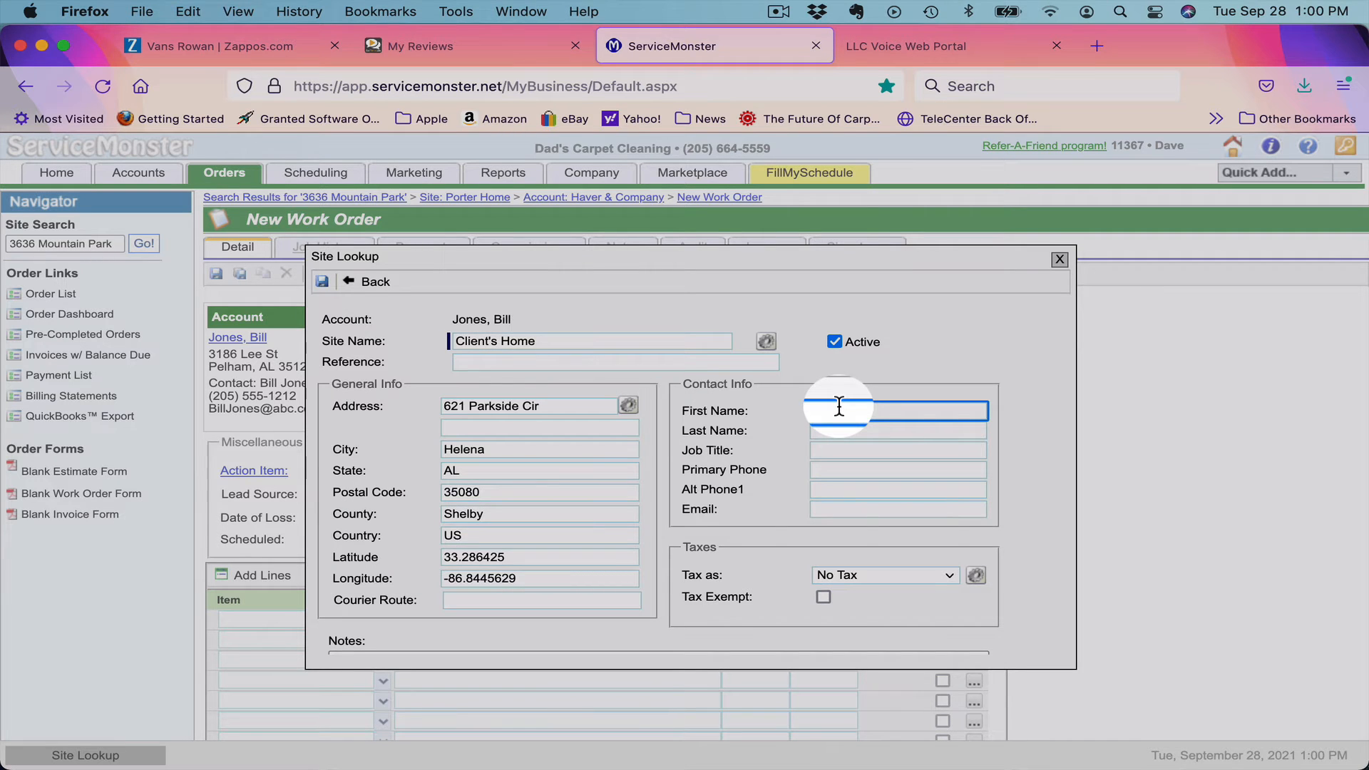
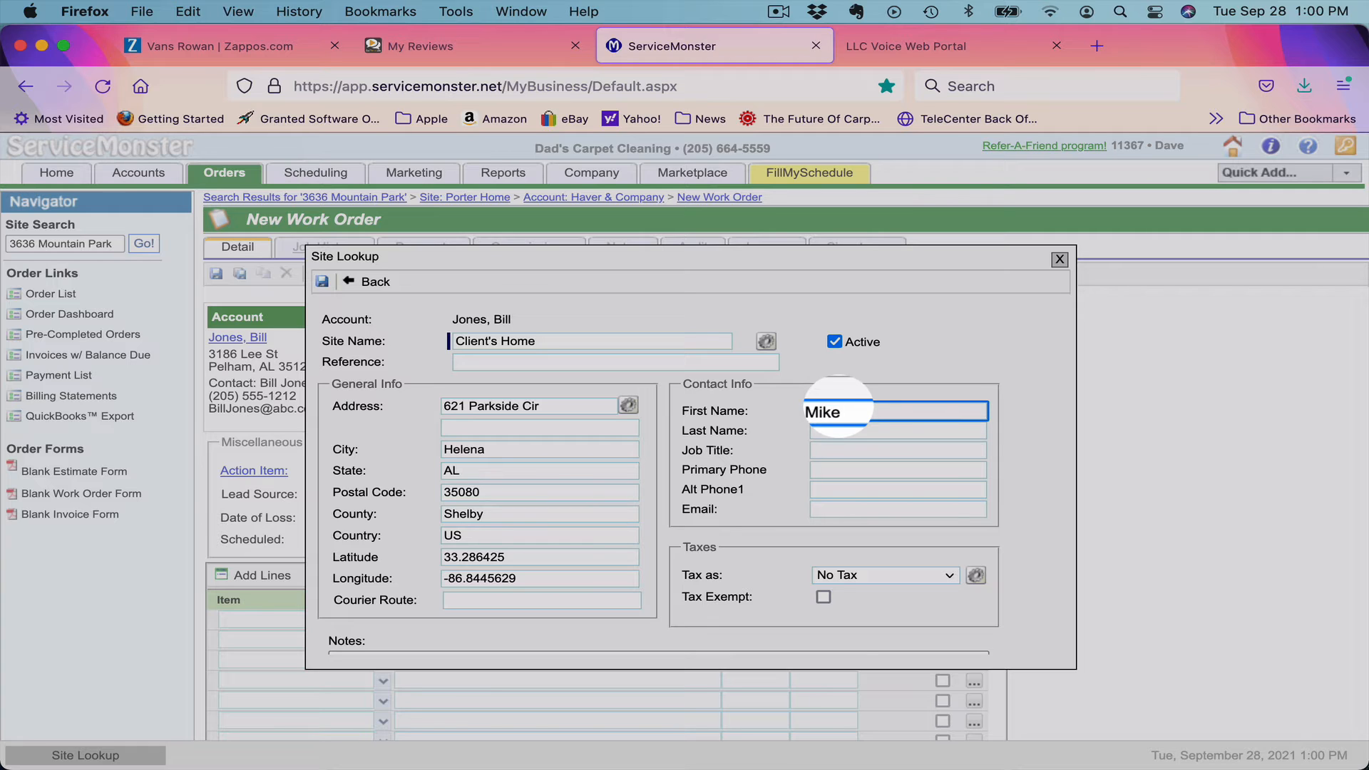
key("Tab")
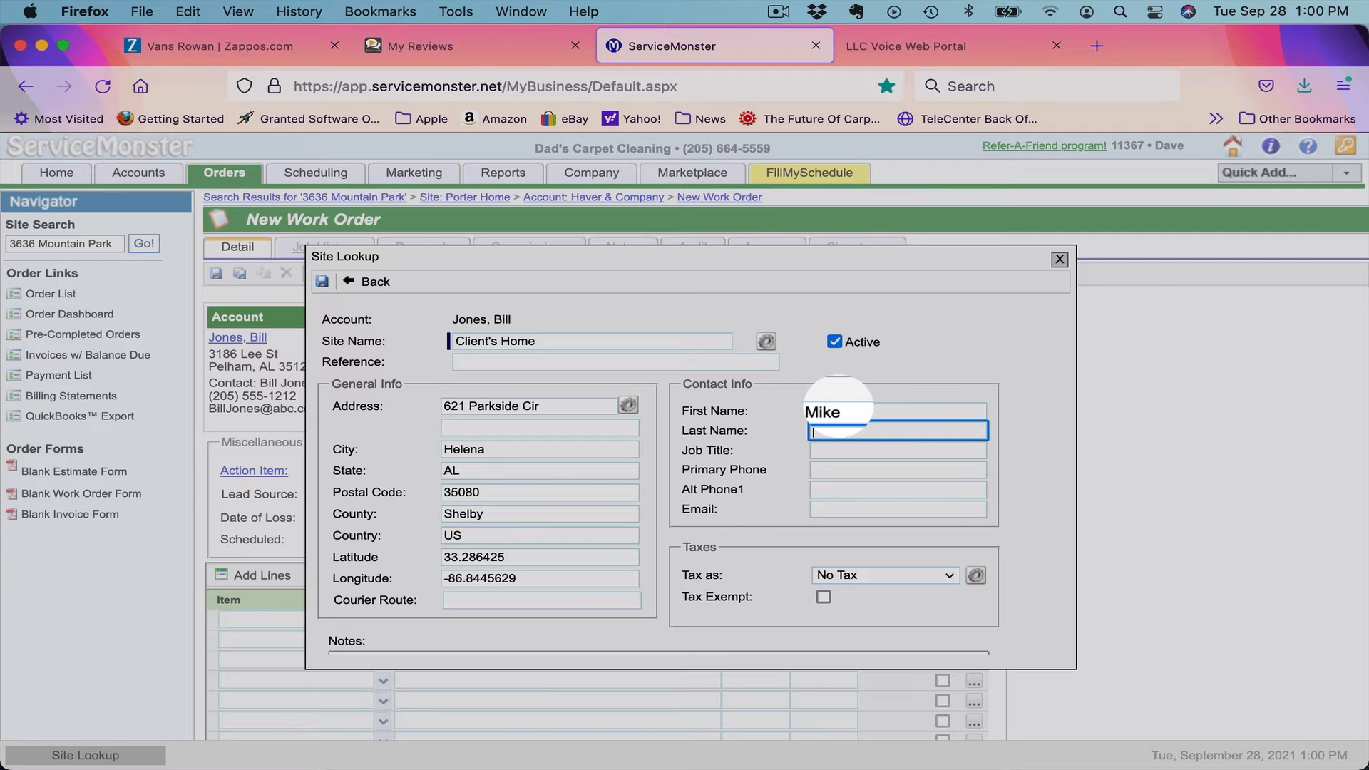
key("Tab")
key("Tab")
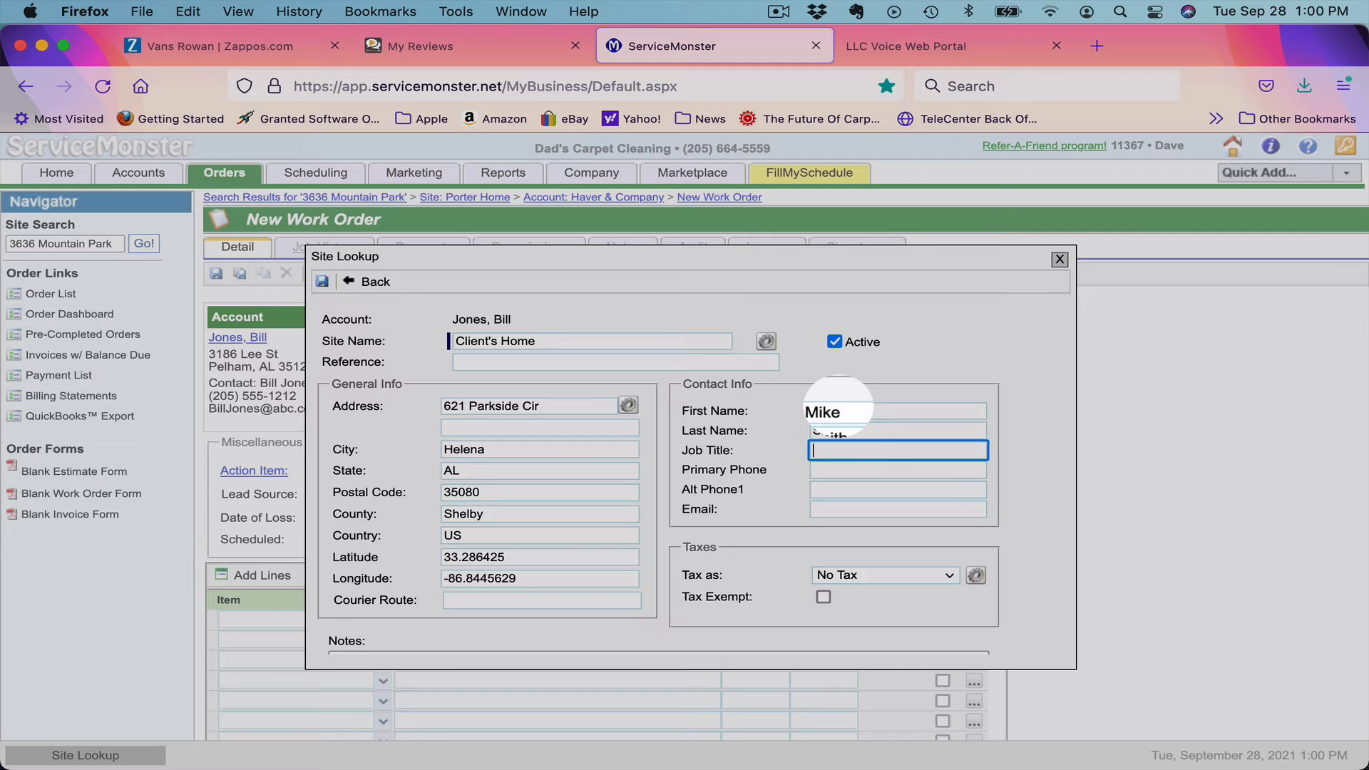
type("205")
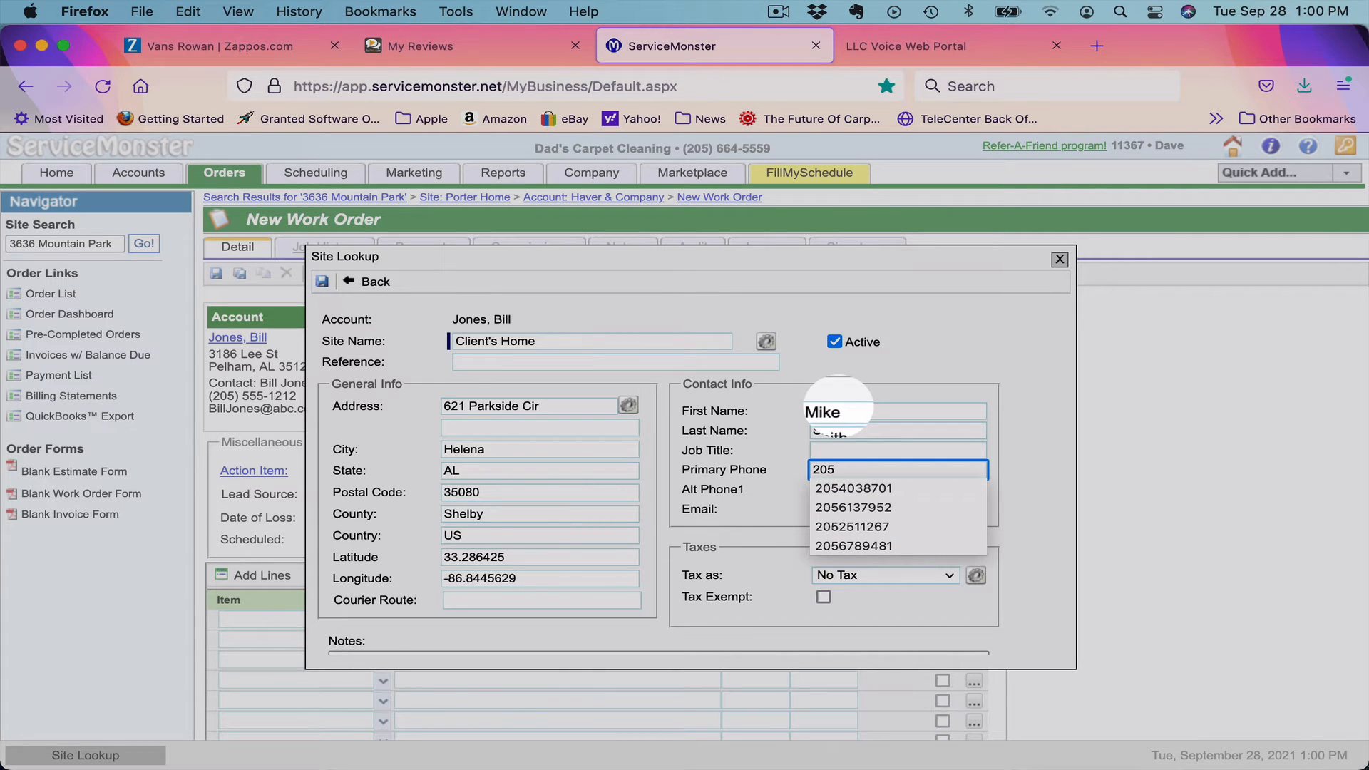
type("555")
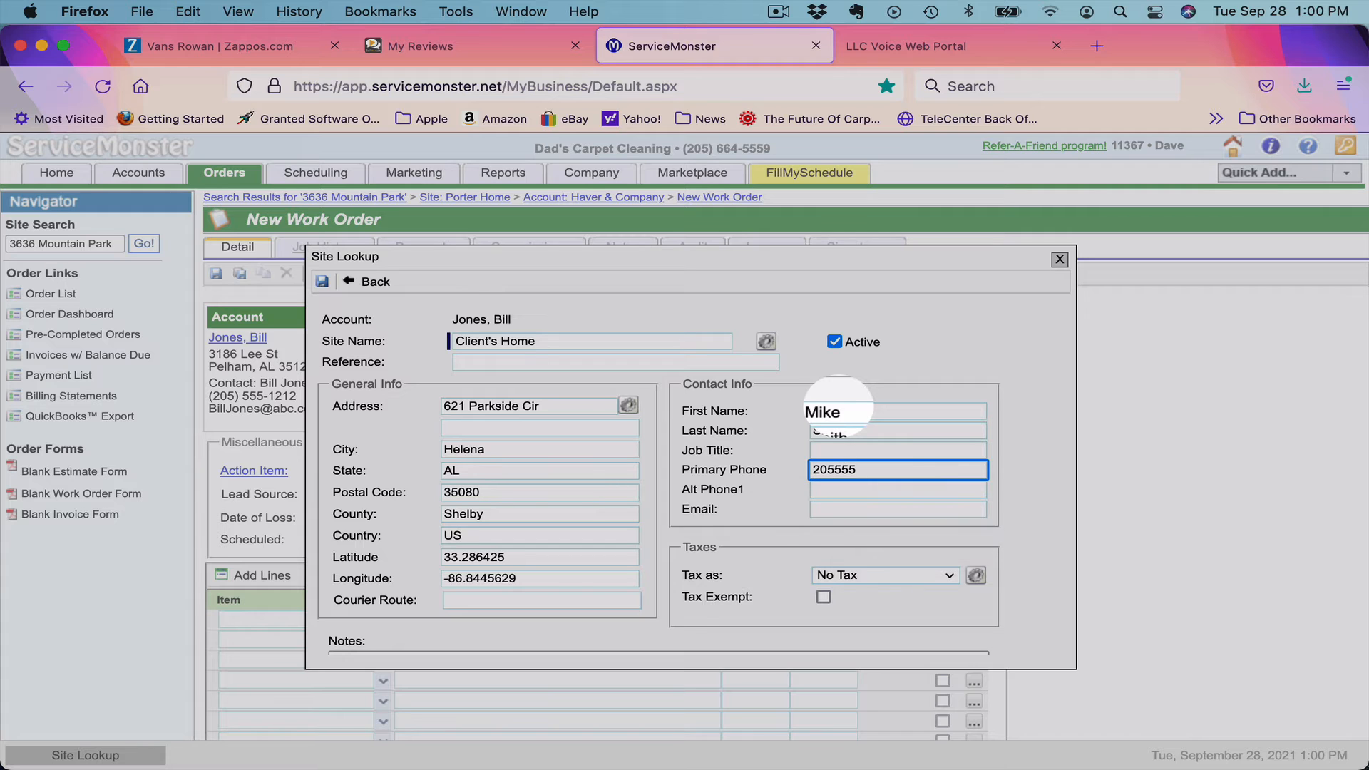
type("2222")
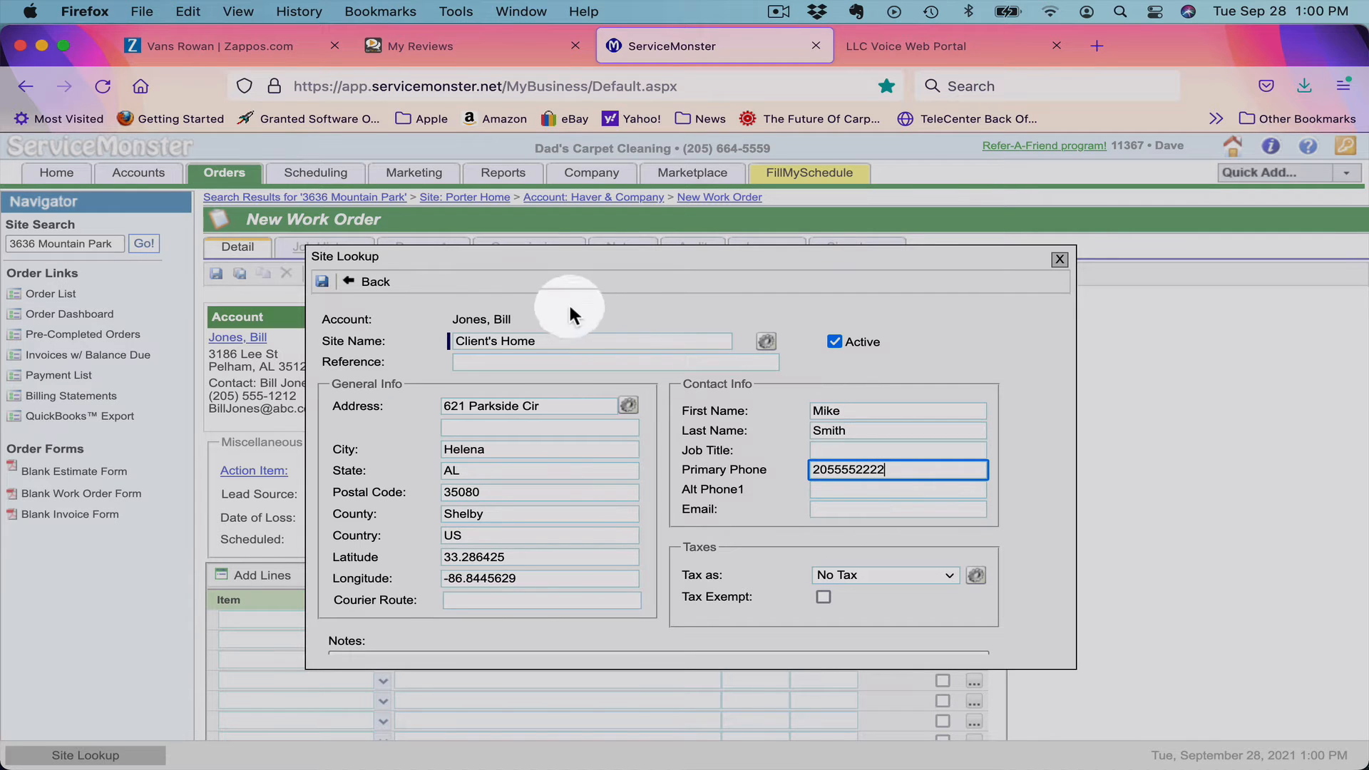
left_click(320, 282)
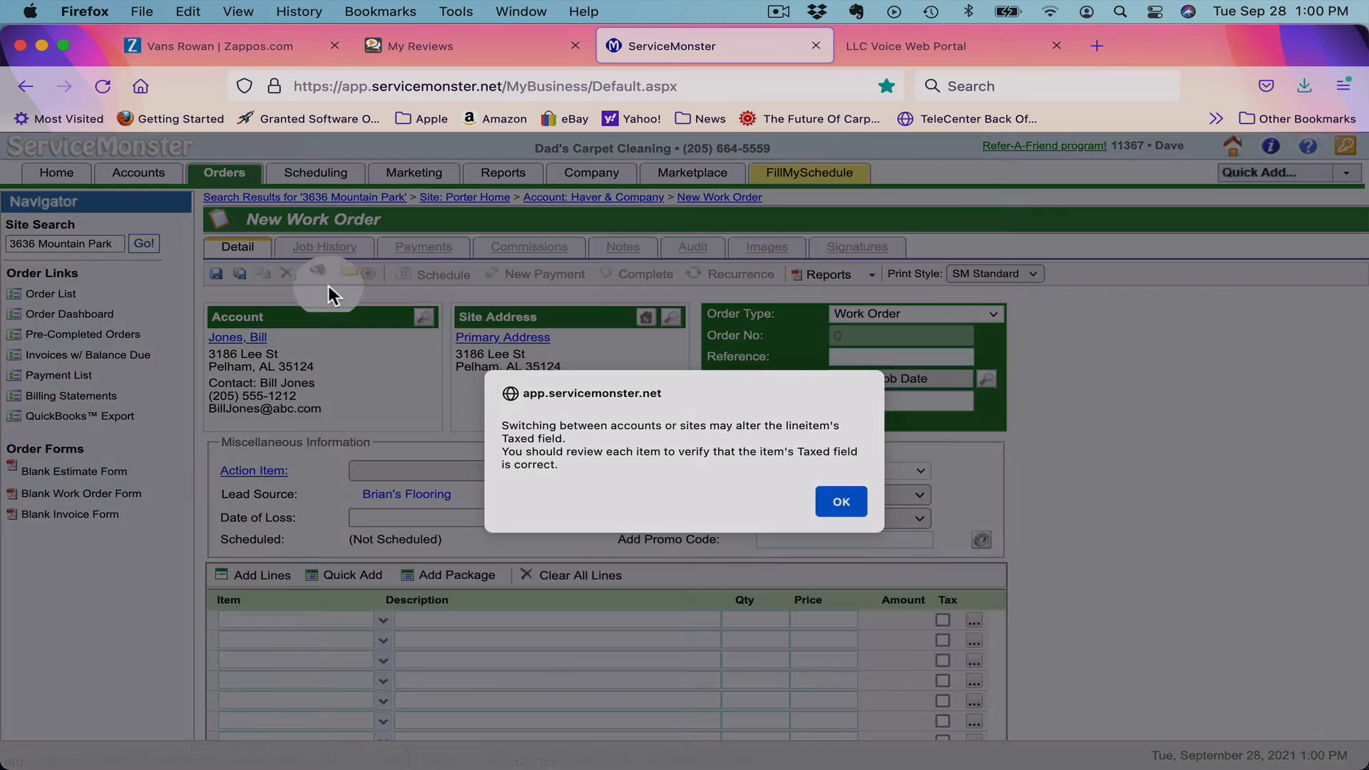
Dismiss the taxed-field alert and save the work order.
left_click(845, 506)
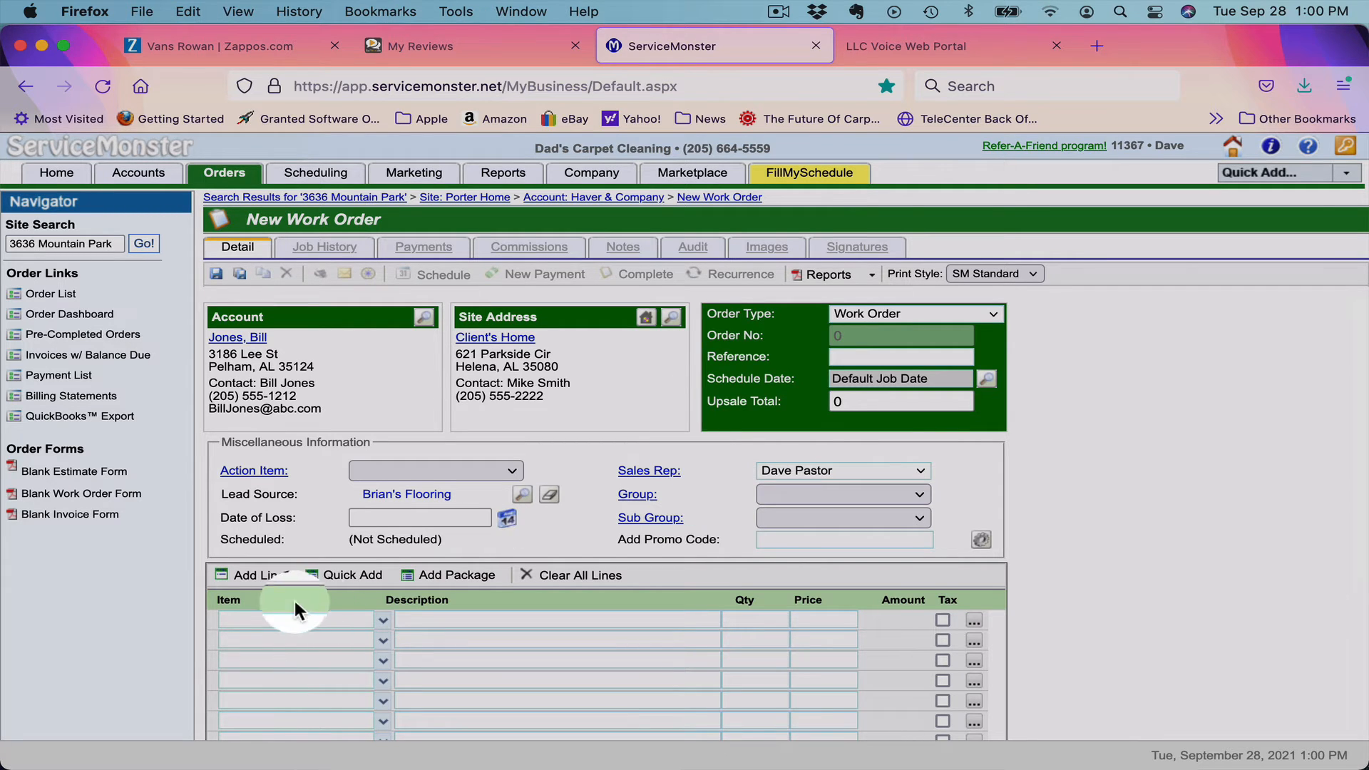
left_click(280, 634)
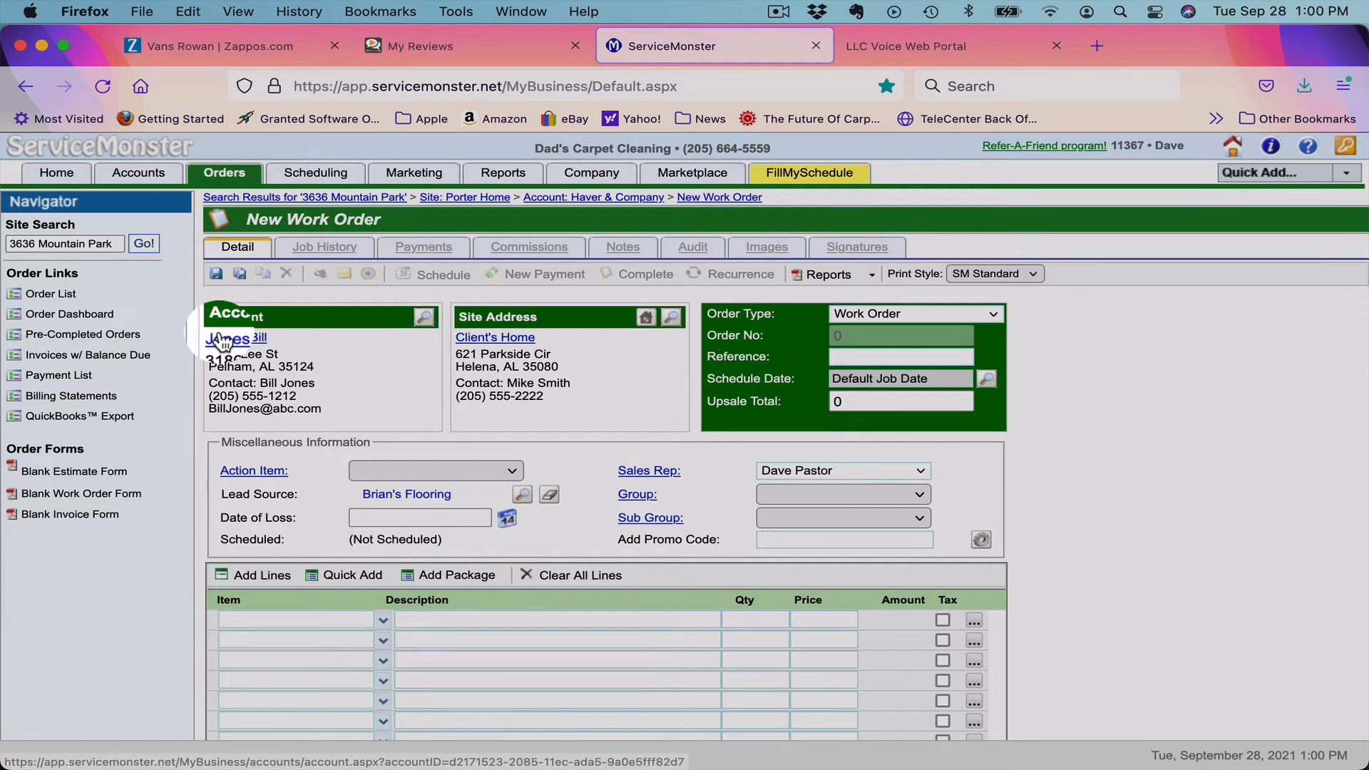
left_click(216, 275)
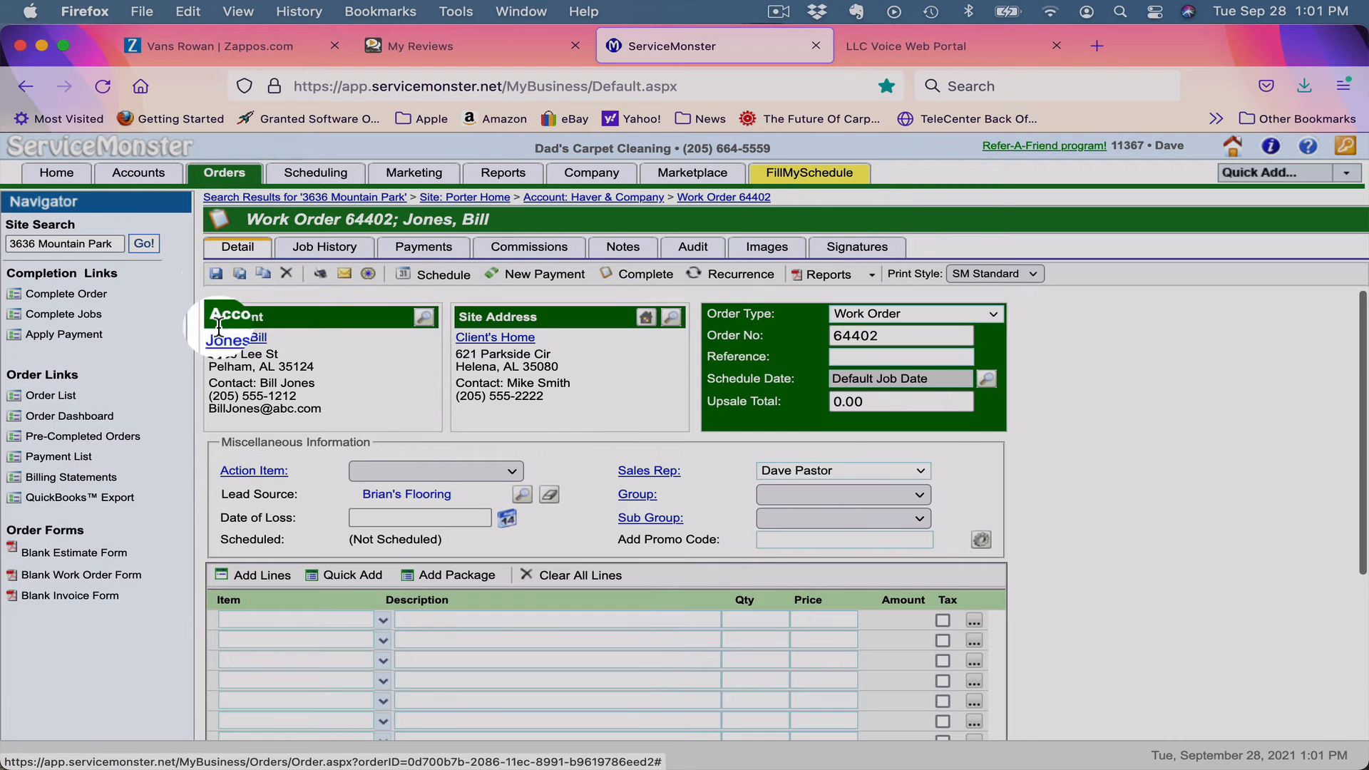
Mark the ABC Construction account commercial, name it after the company, save, and return to 64402.
left_click(233, 346)
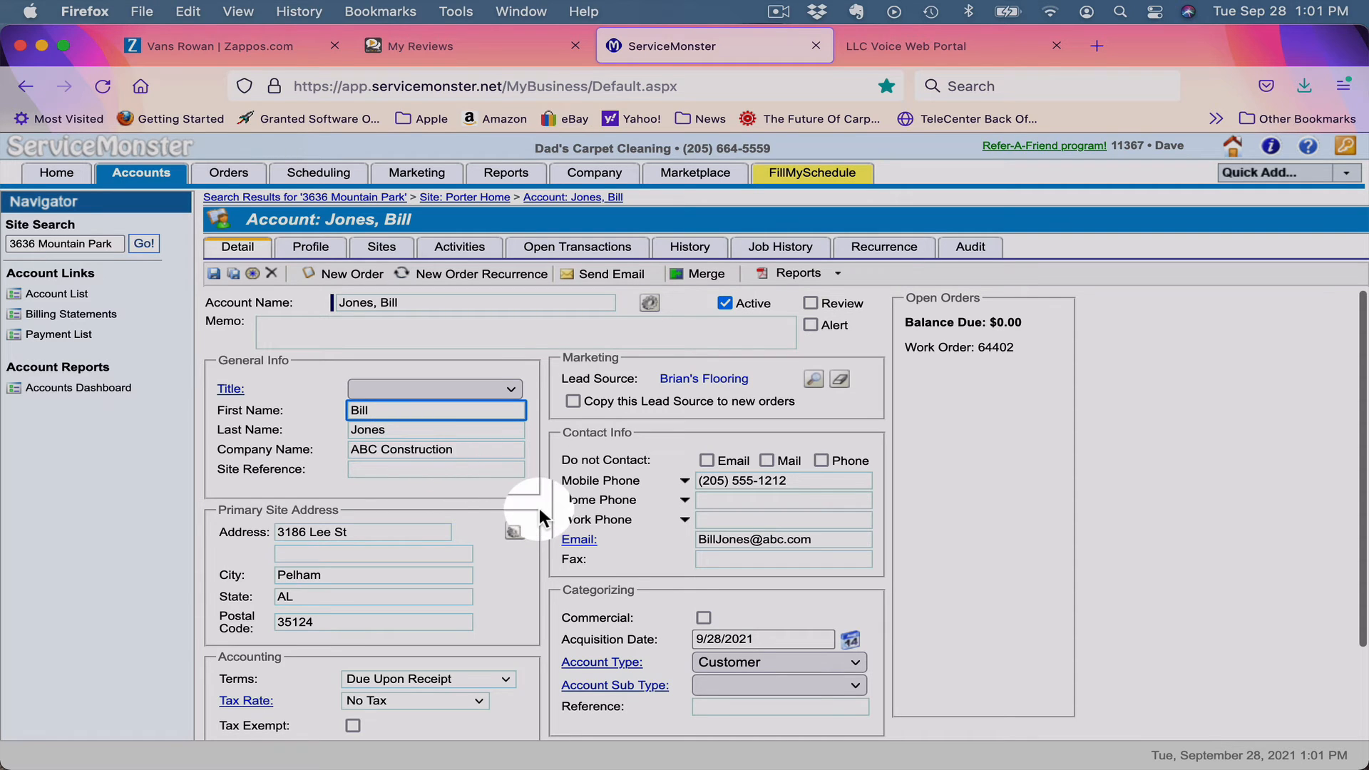
left_click(703, 619)
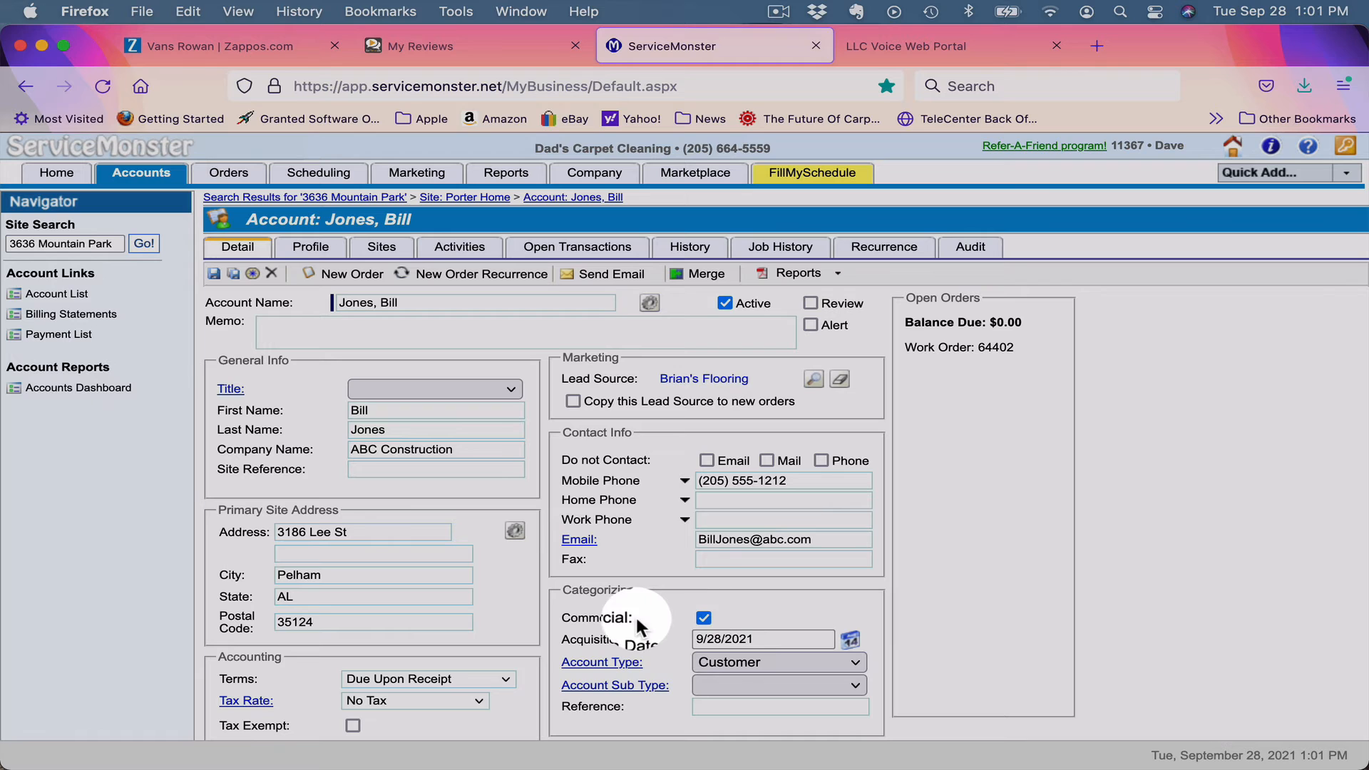
left_click(648, 305)
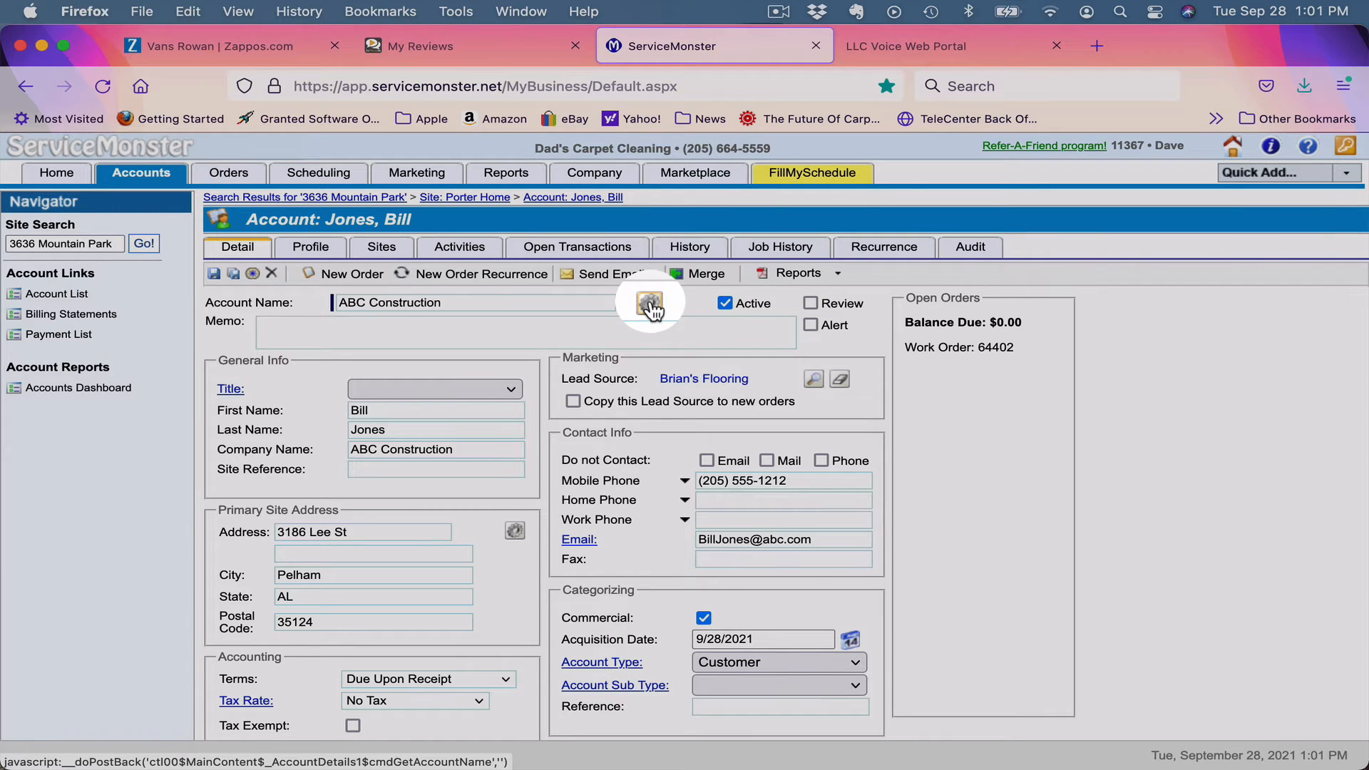
left_click(215, 276)
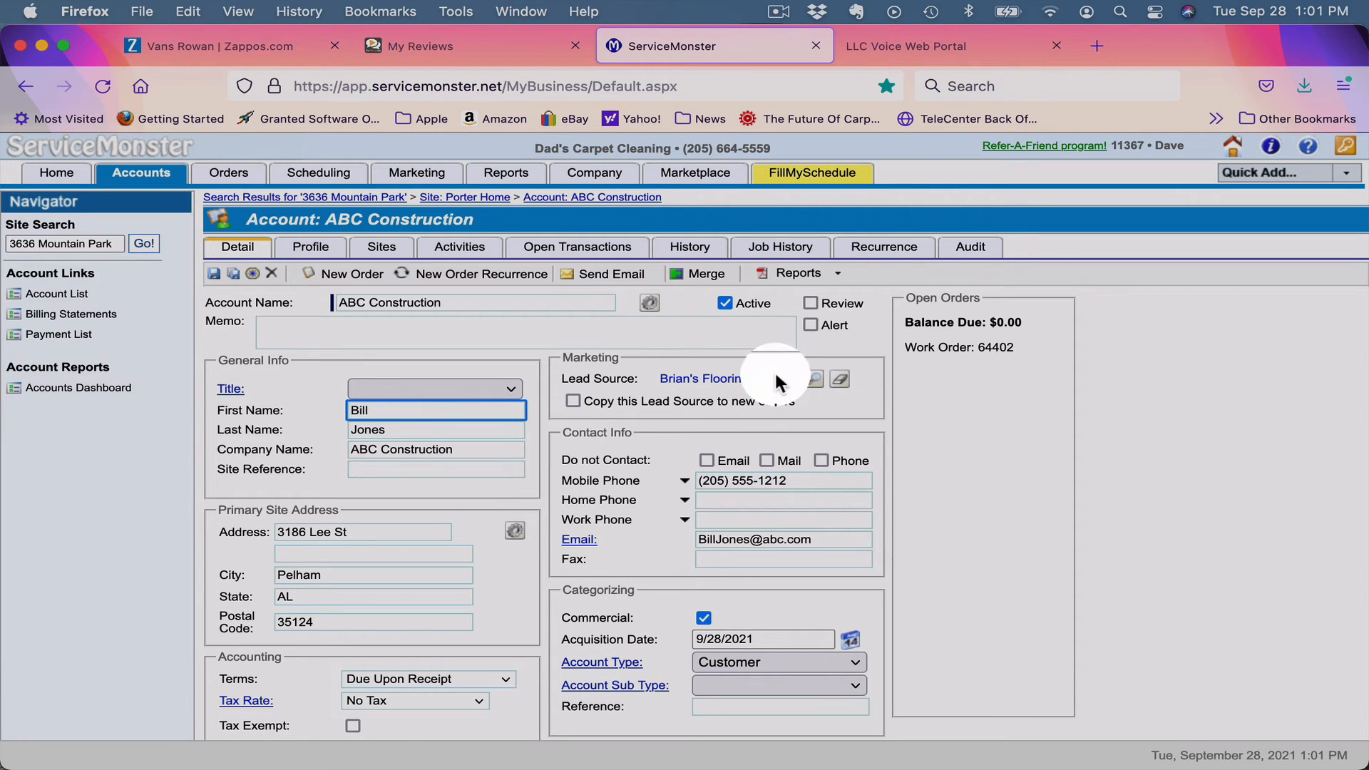
left_click(940, 351)
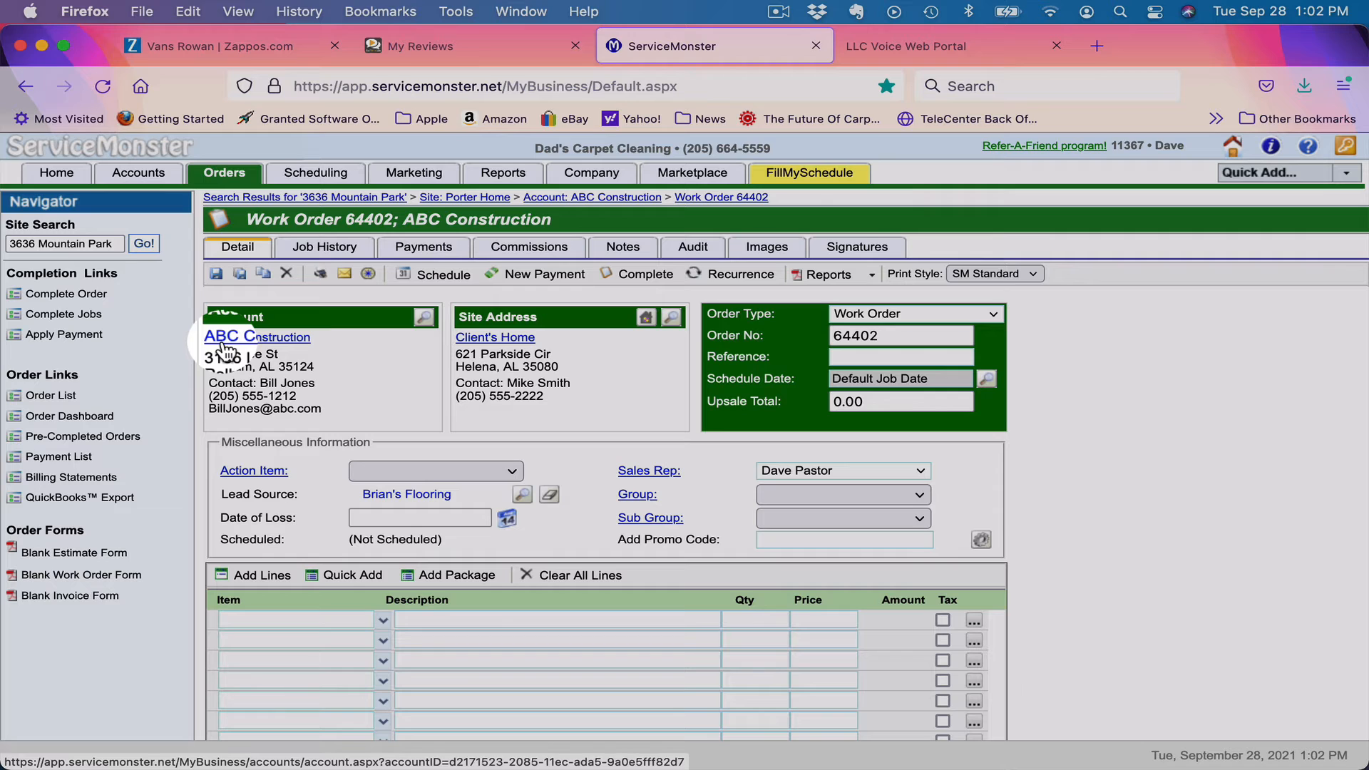
Add a note with the customer's card number, expiry and CVC, subject CC Info, and save it.
left_click(622, 251)
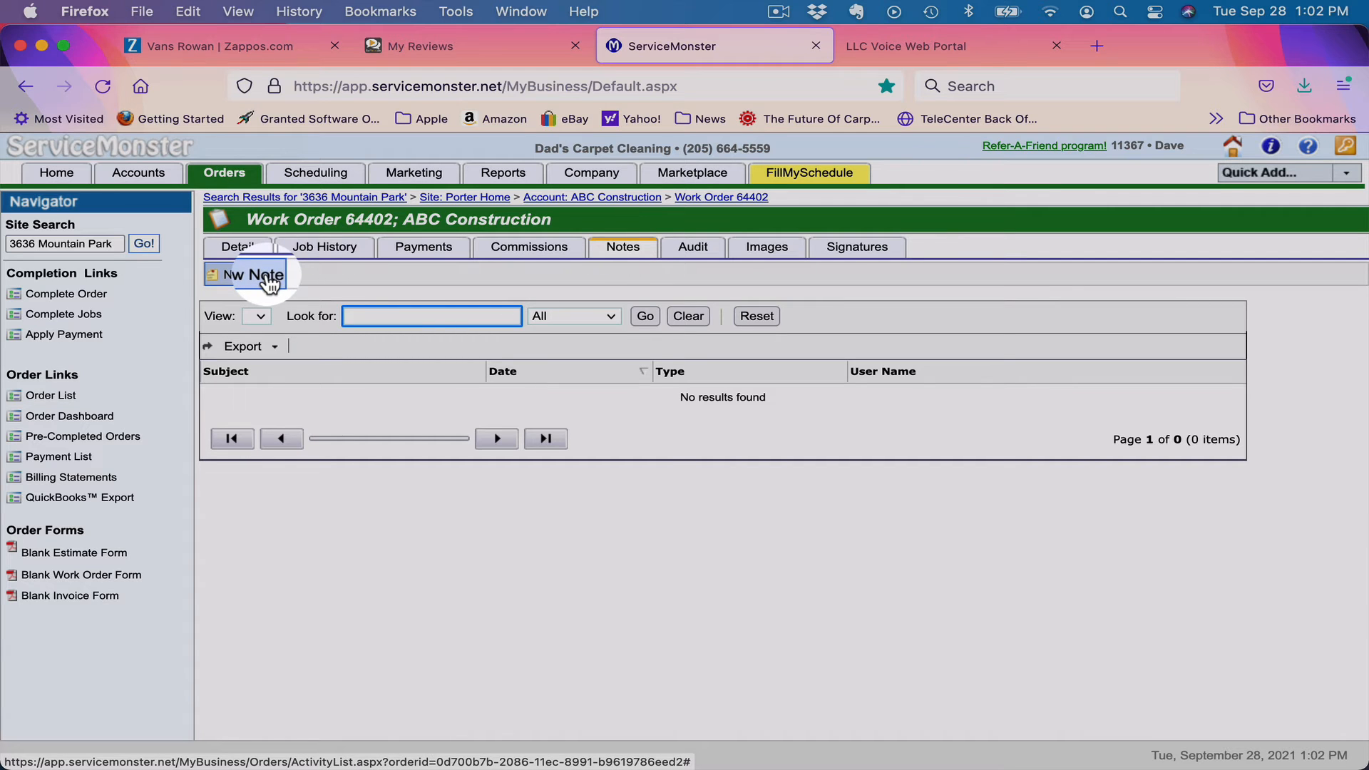
left_click(269, 281)
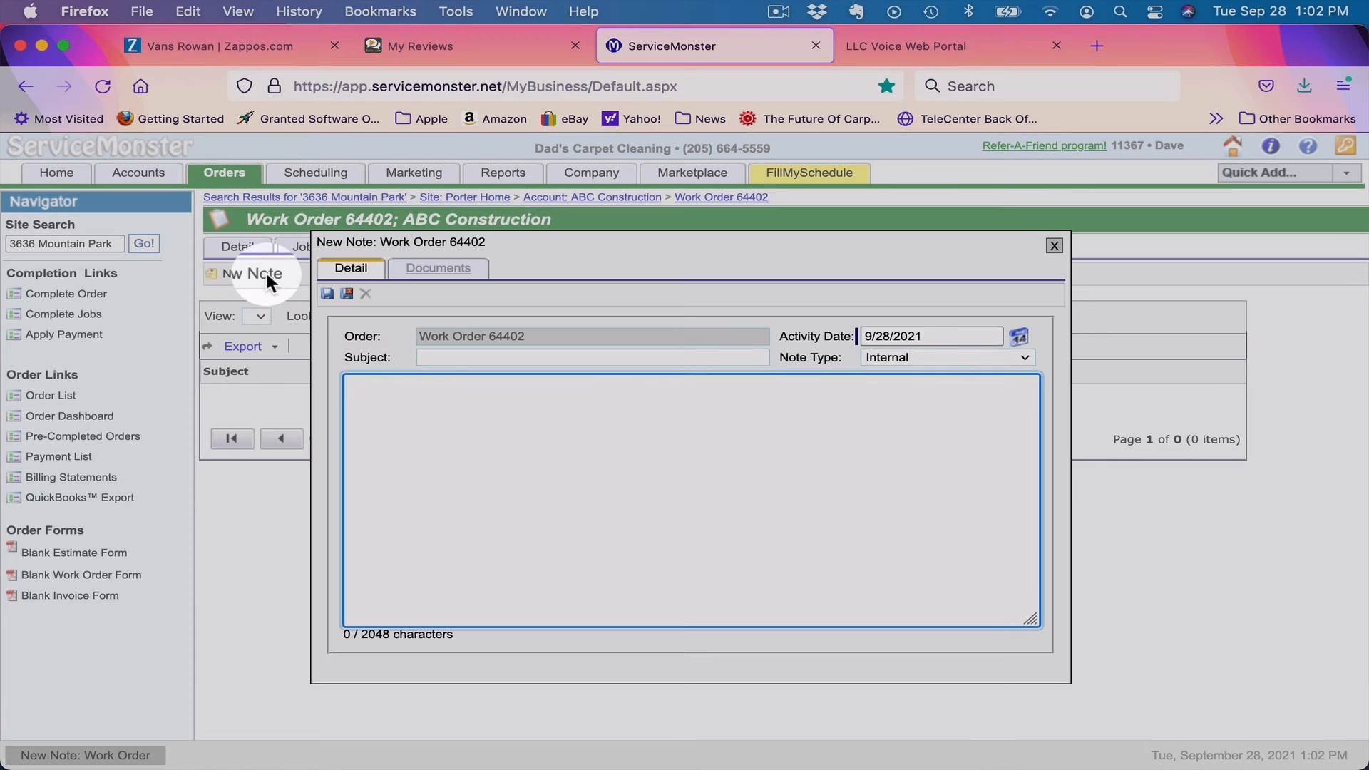
left_click(442, 462)
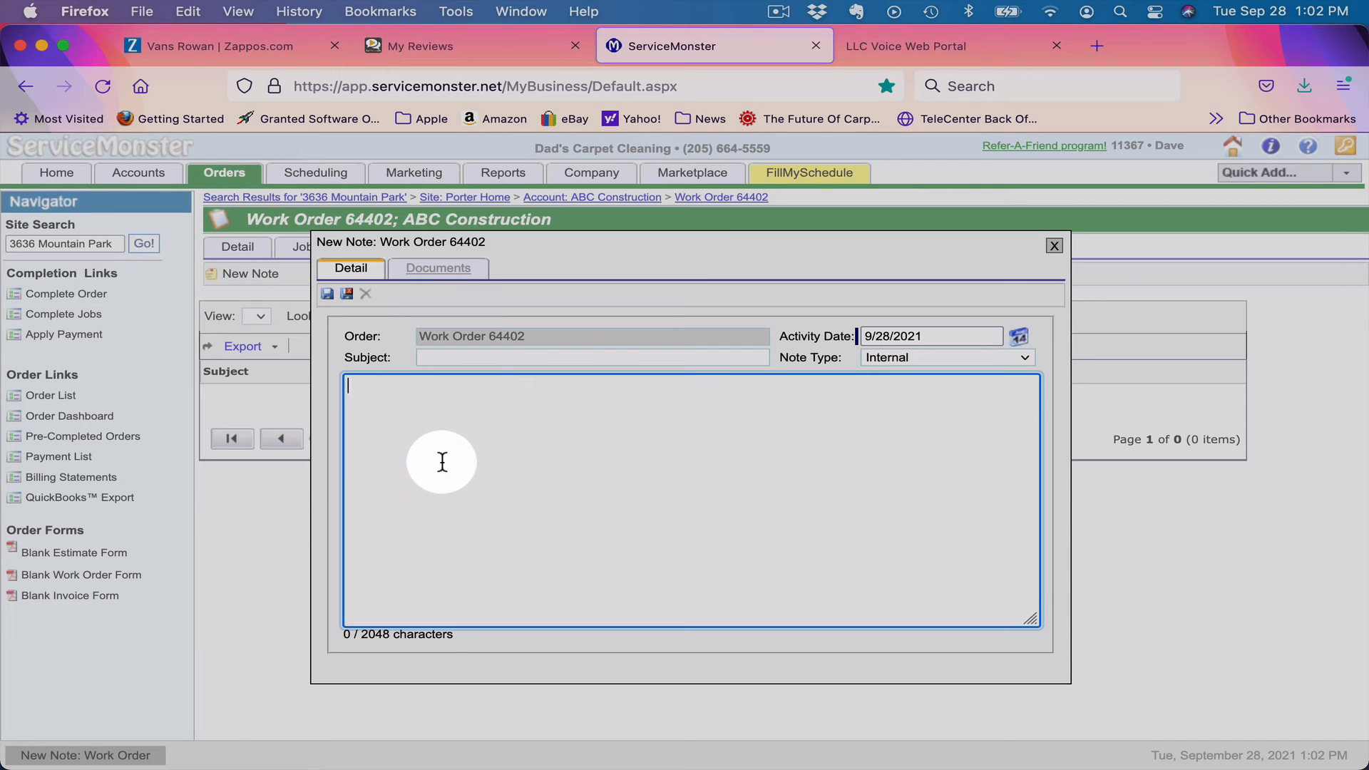
type("4444-5555-6666-")
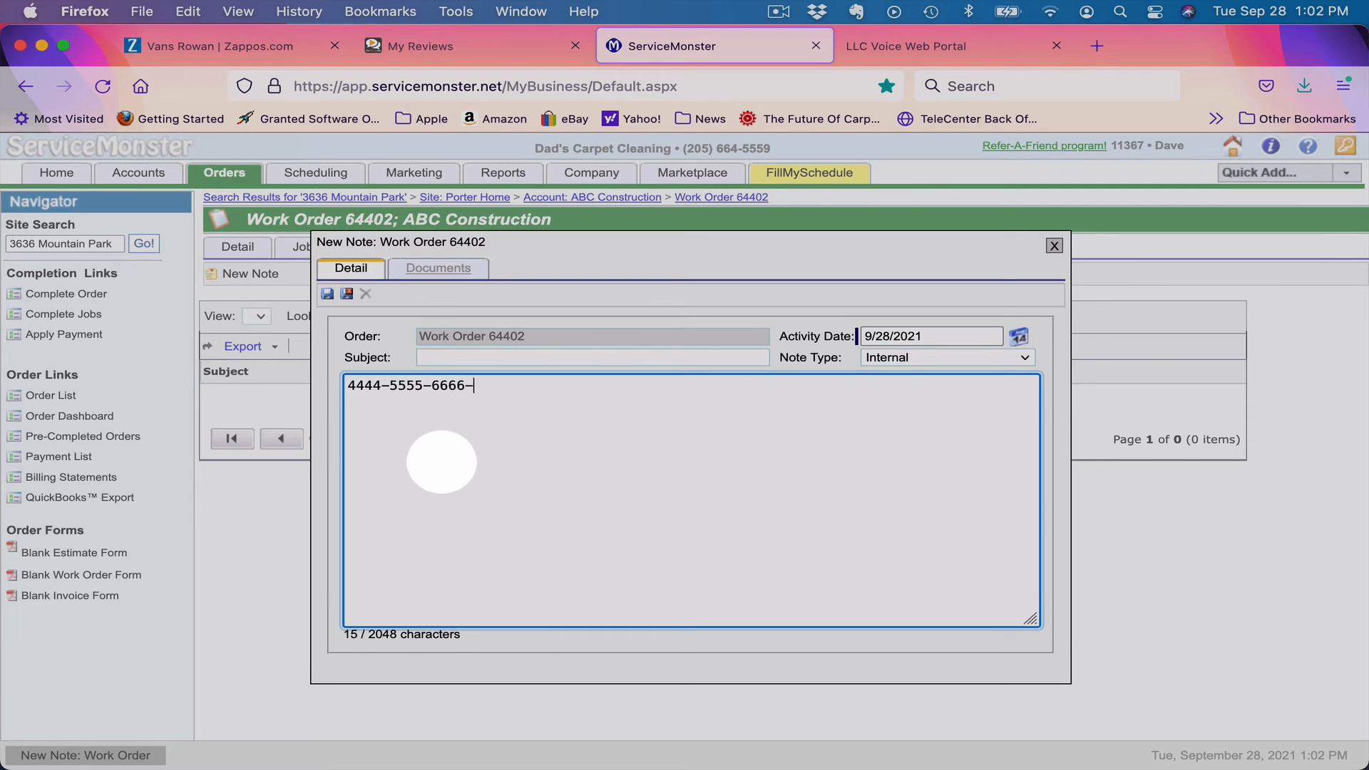
type("7777- exp 07/24 cvc")
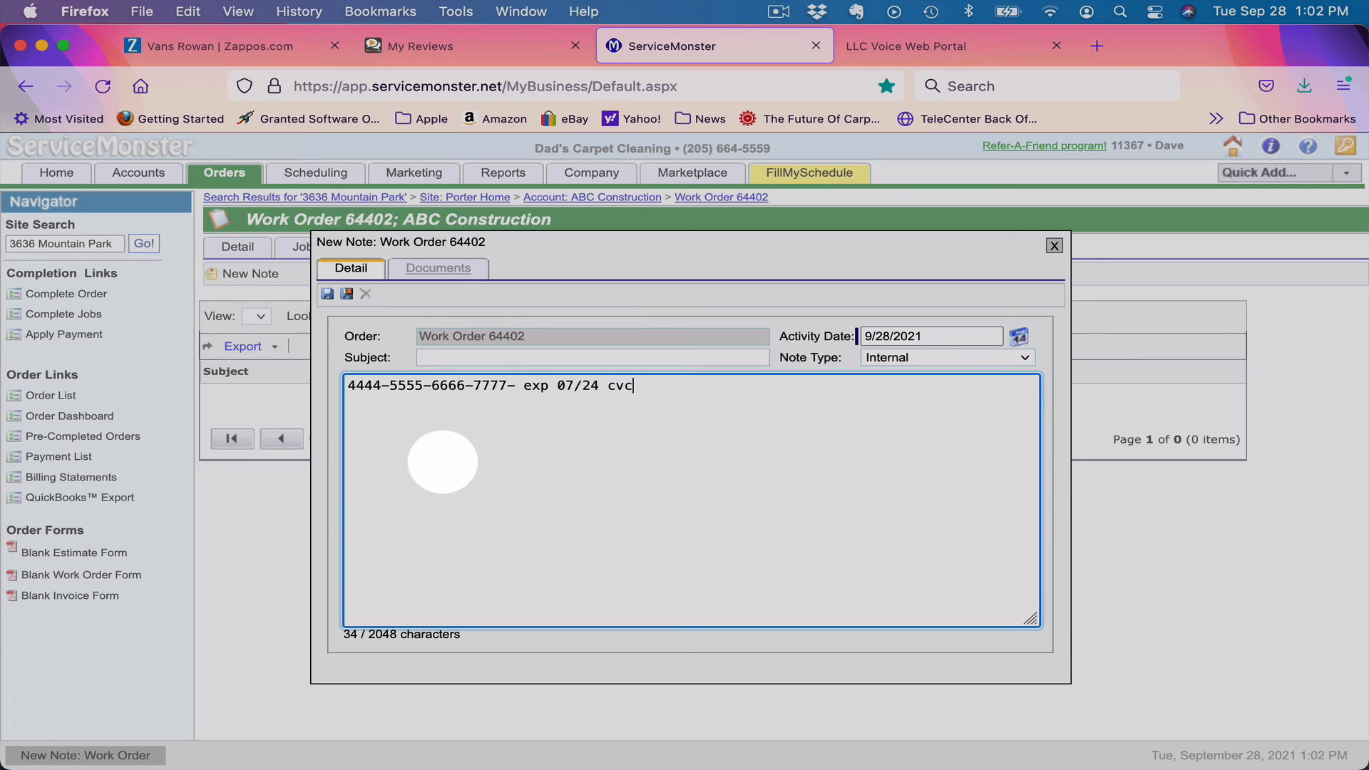
type(":456")
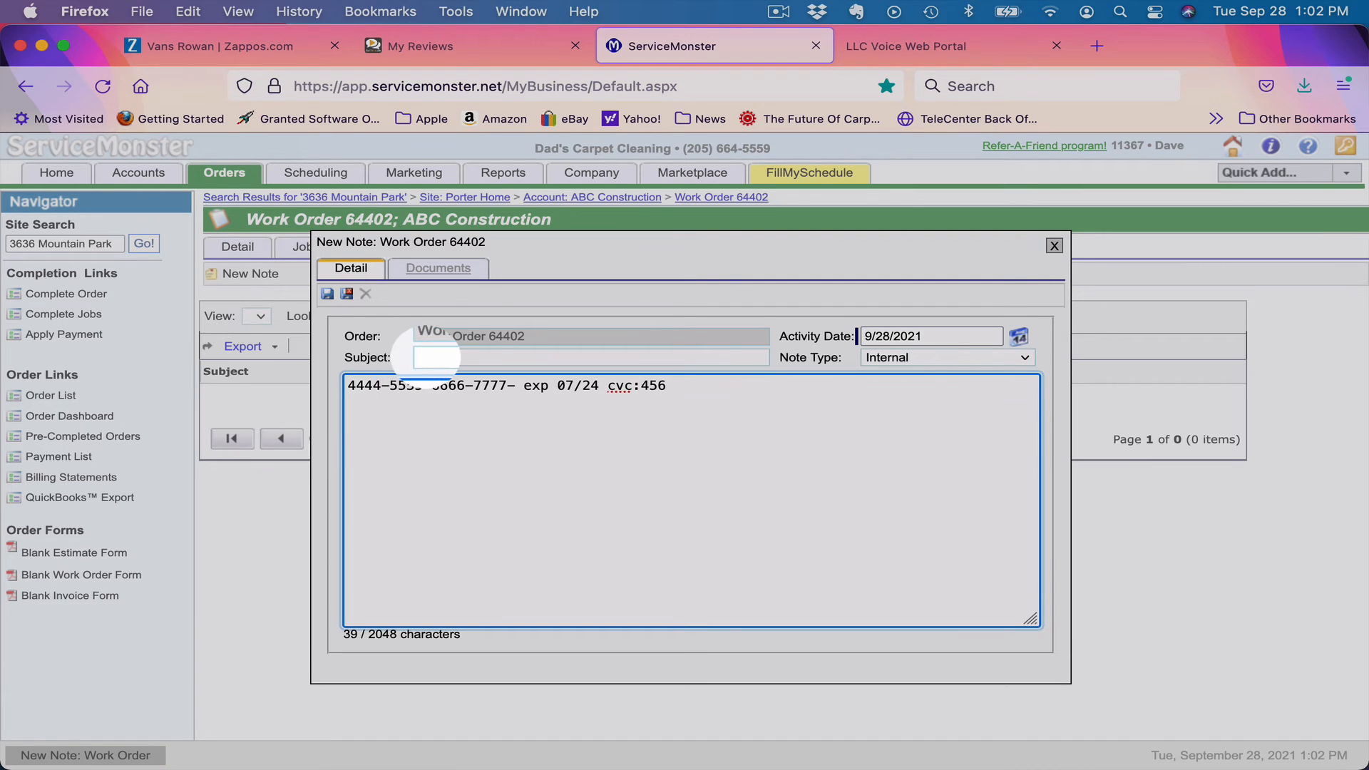
type(" 35124")
left_click(435, 356)
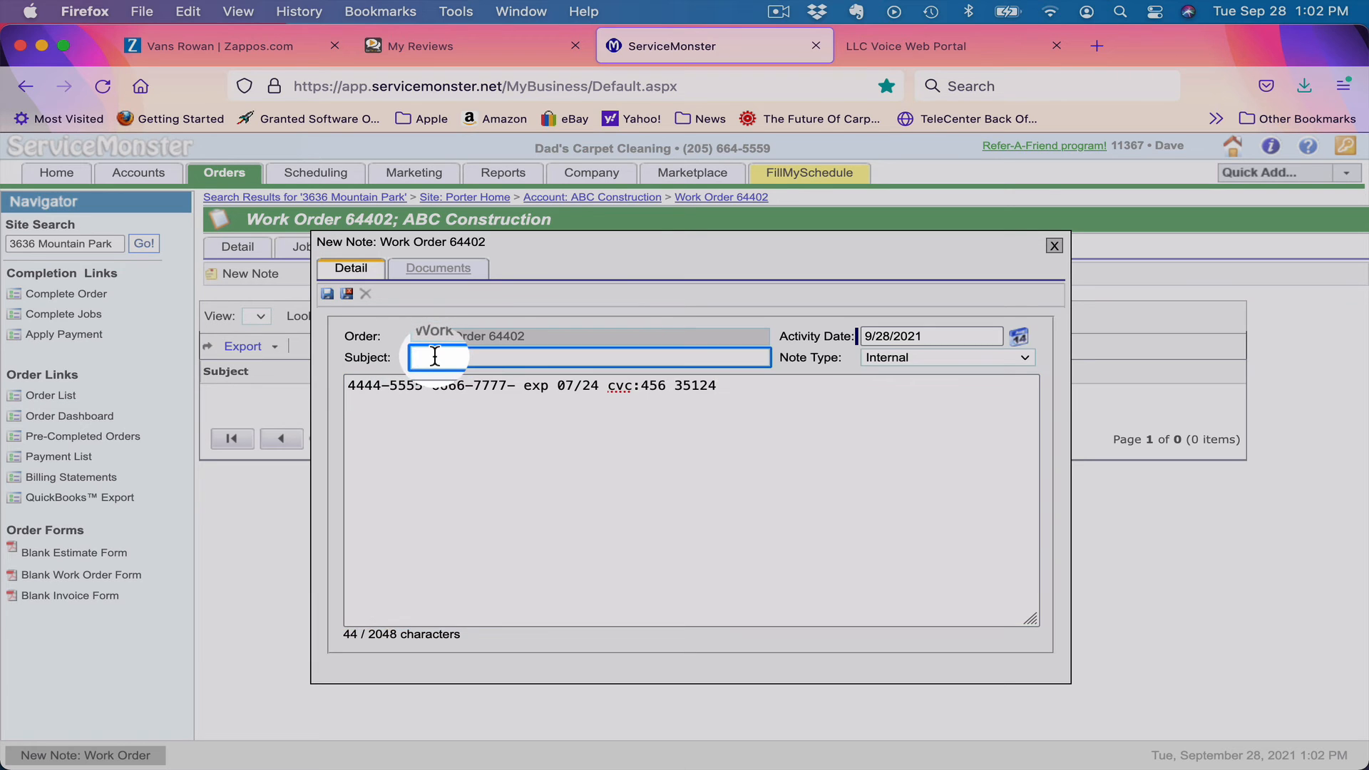
type("cc")
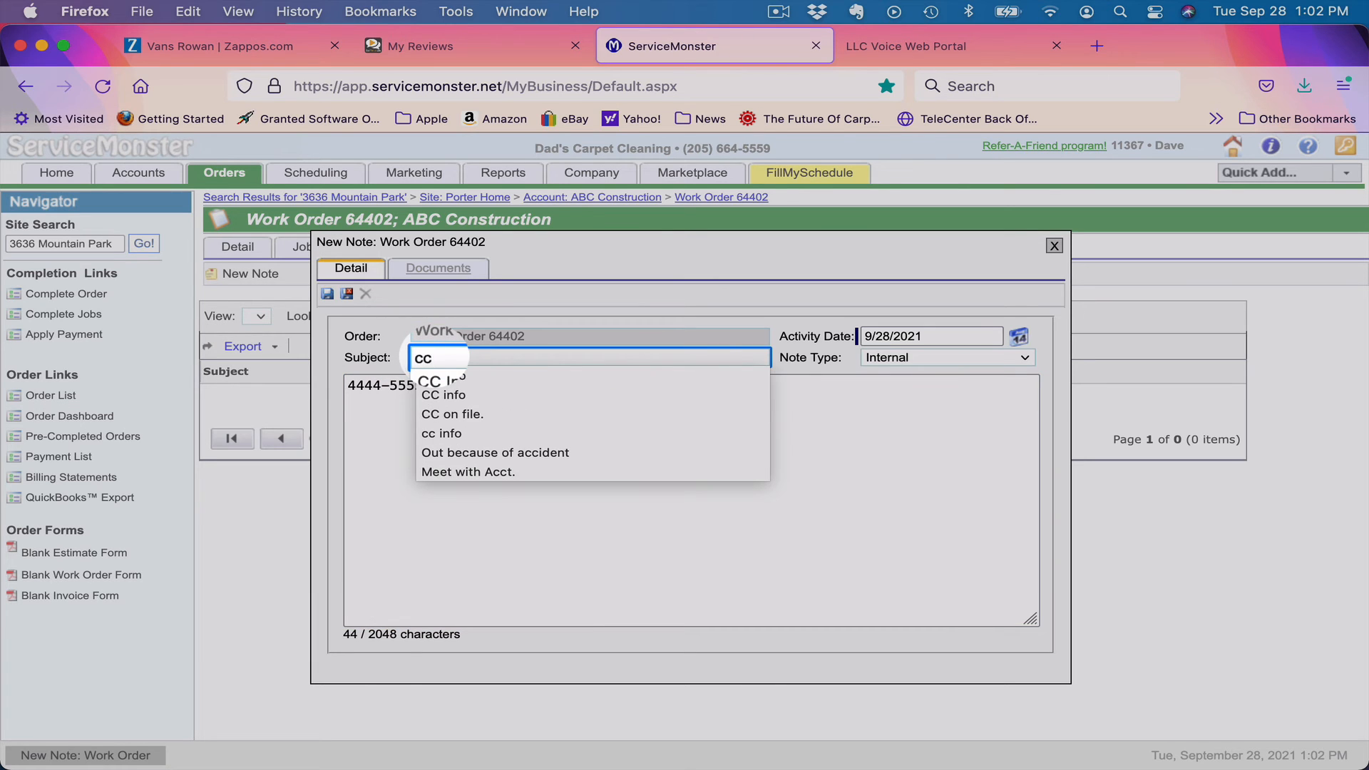
left_click(447, 375)
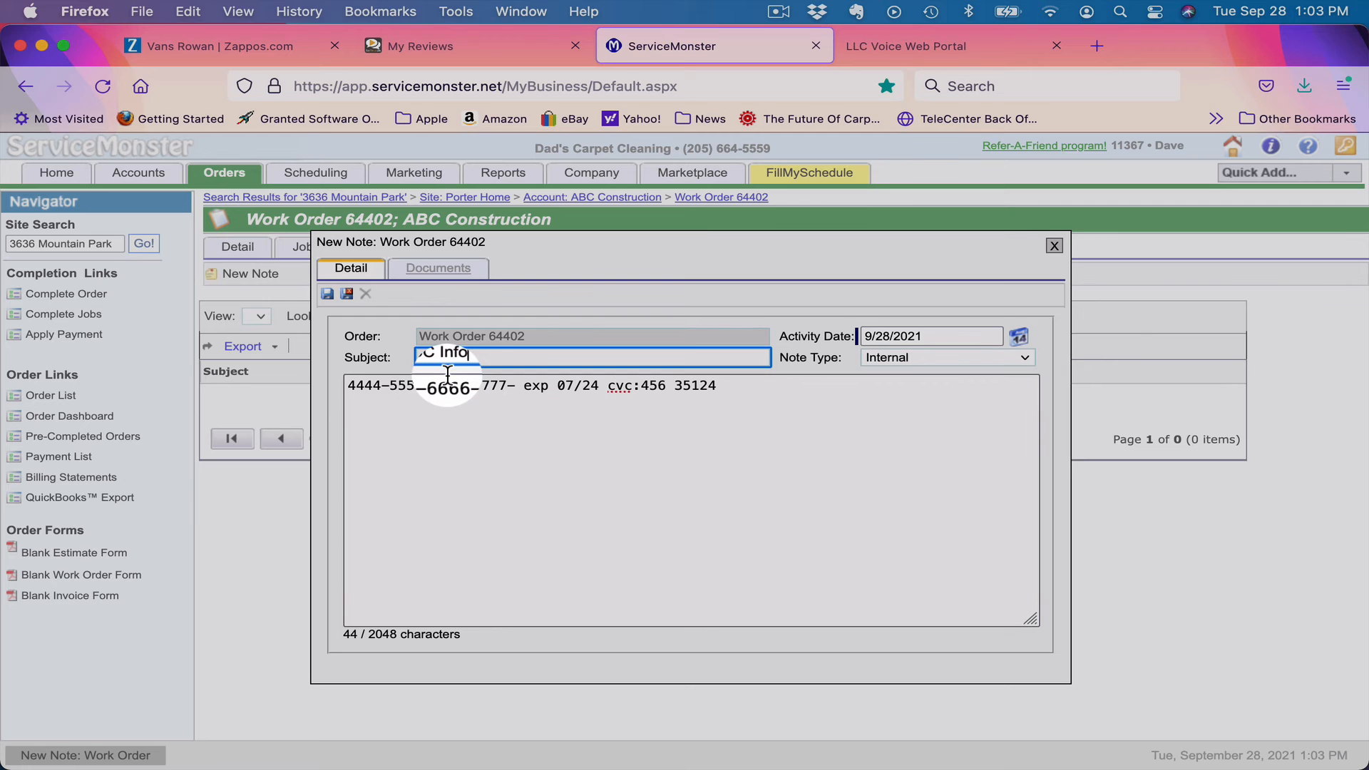
left_click(347, 295)
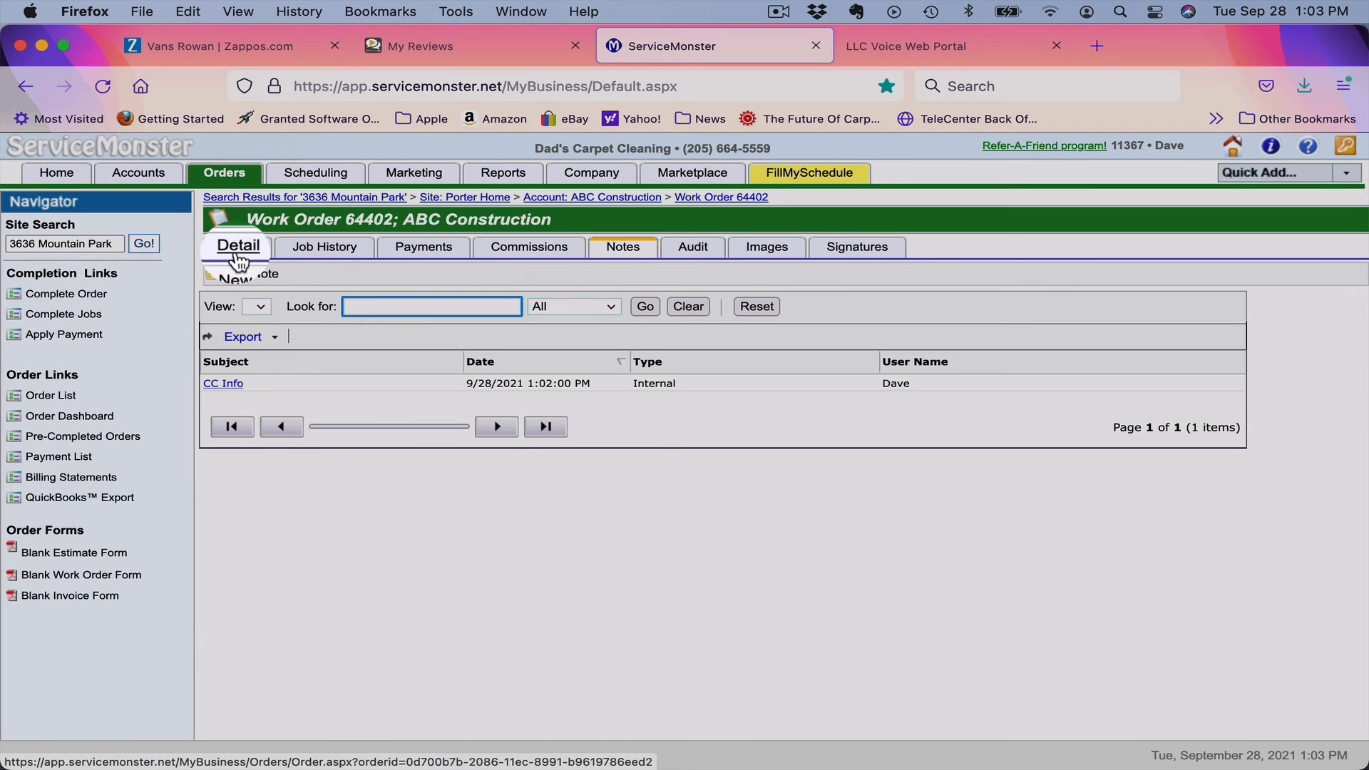
Add a Budget Plan Special line item at 179.95 to the order and save.
left_click(237, 249)
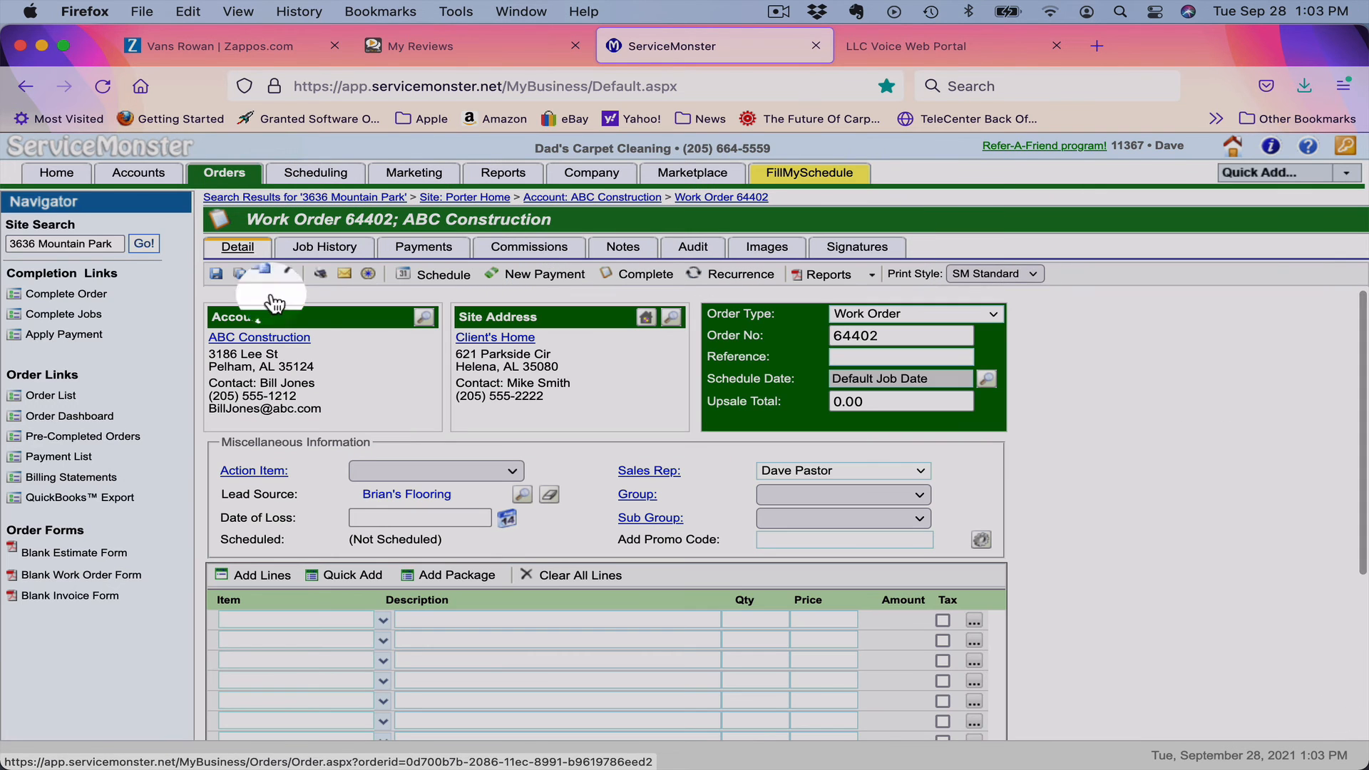
left_click(257, 620)
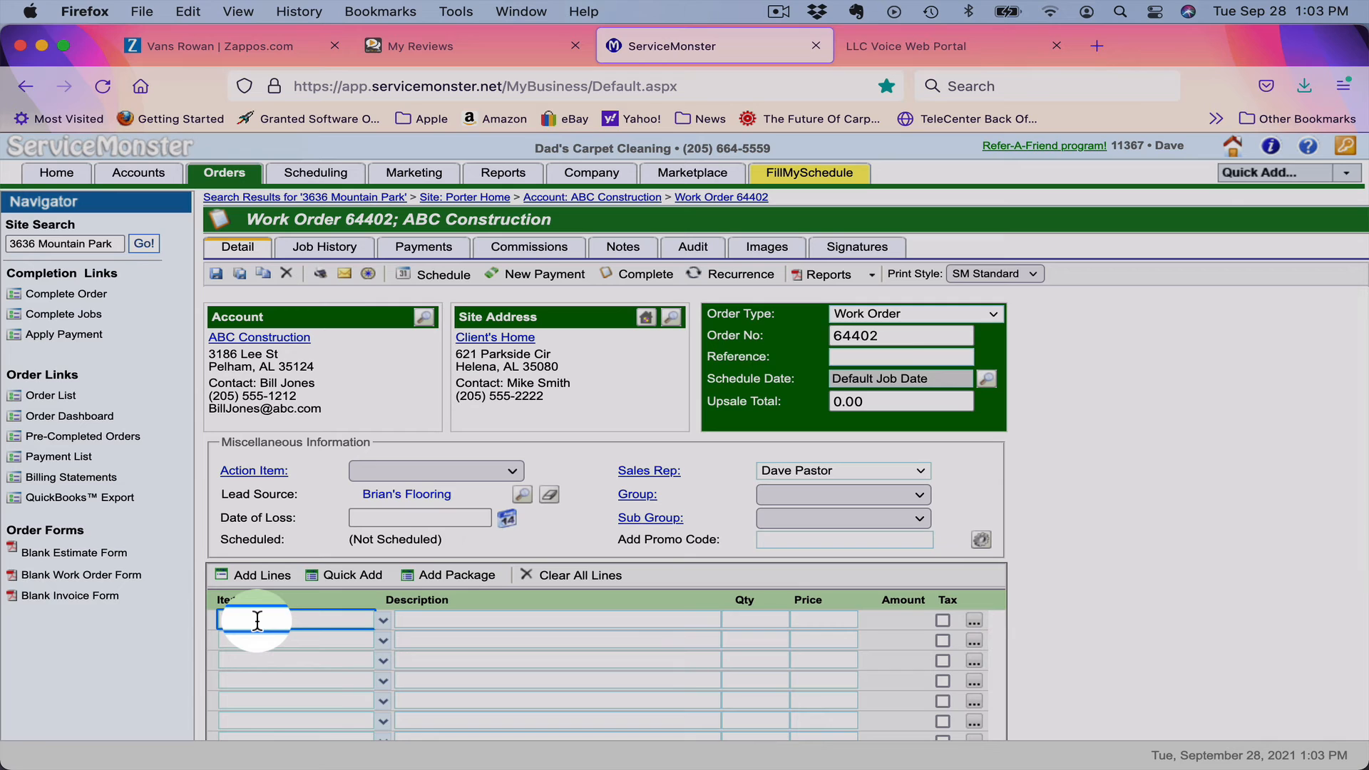
type("Bu")
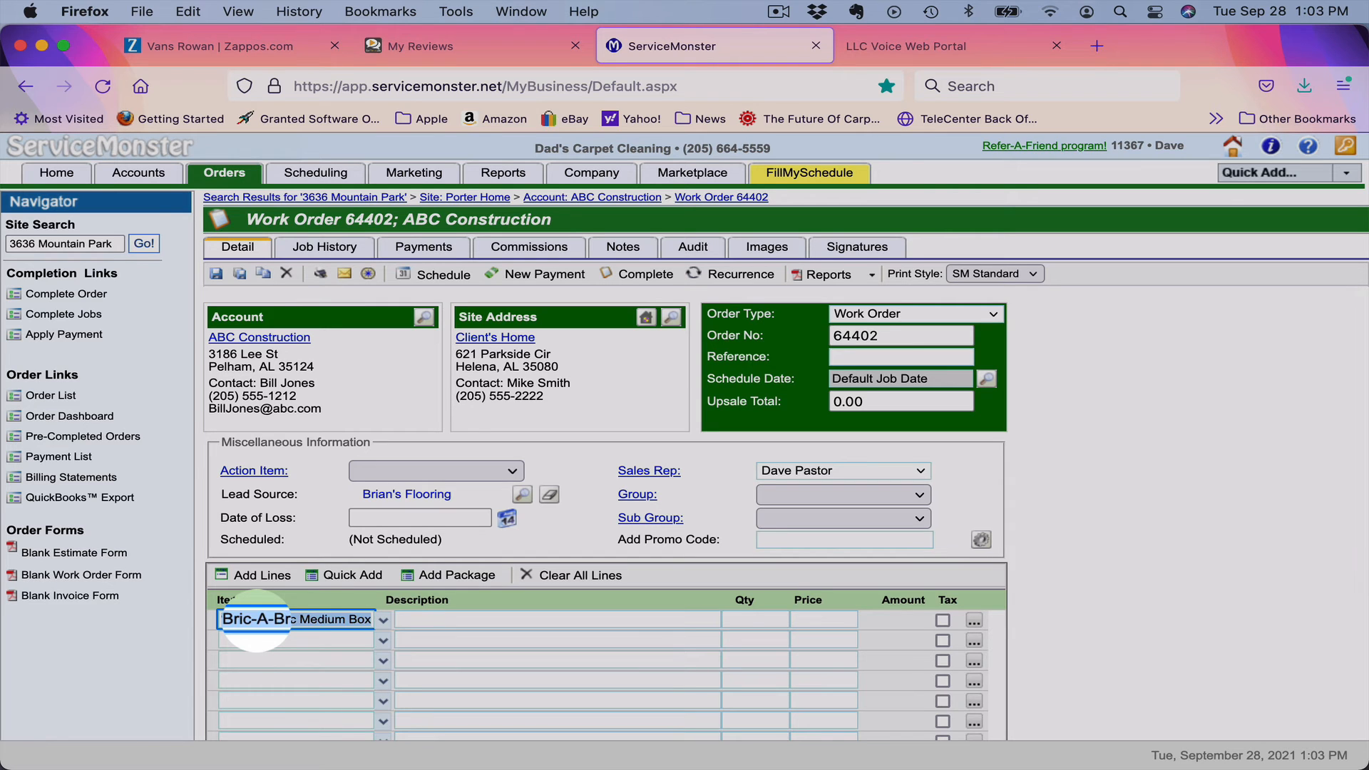
key("Down")
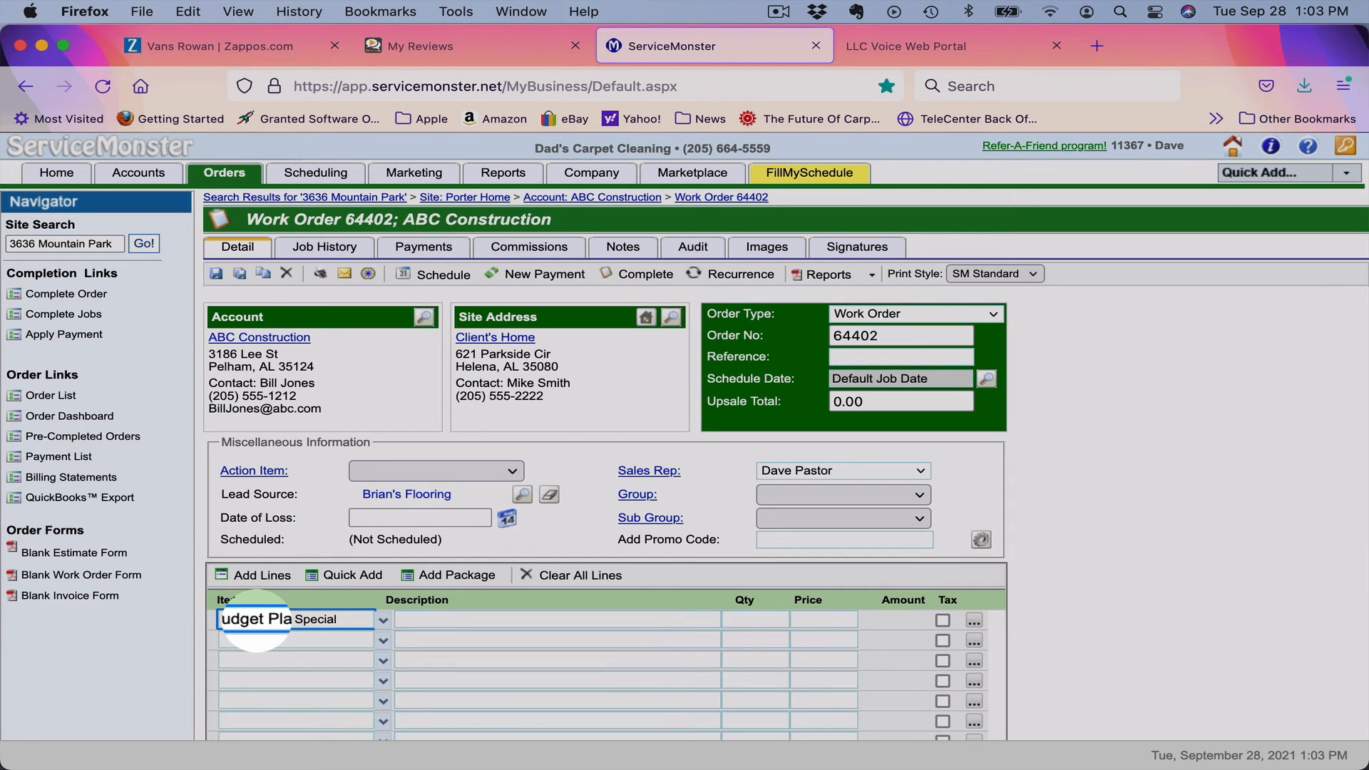
key("Tab")
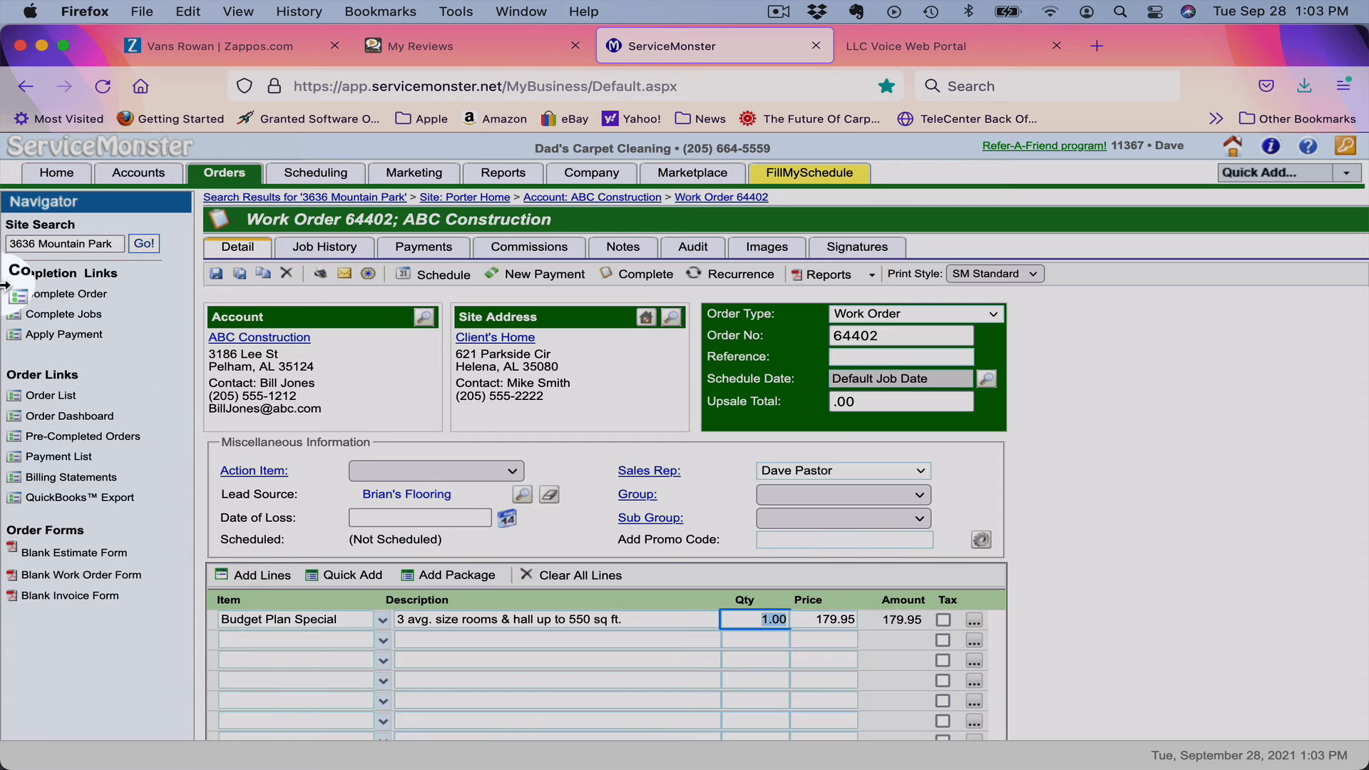
left_click(217, 275)
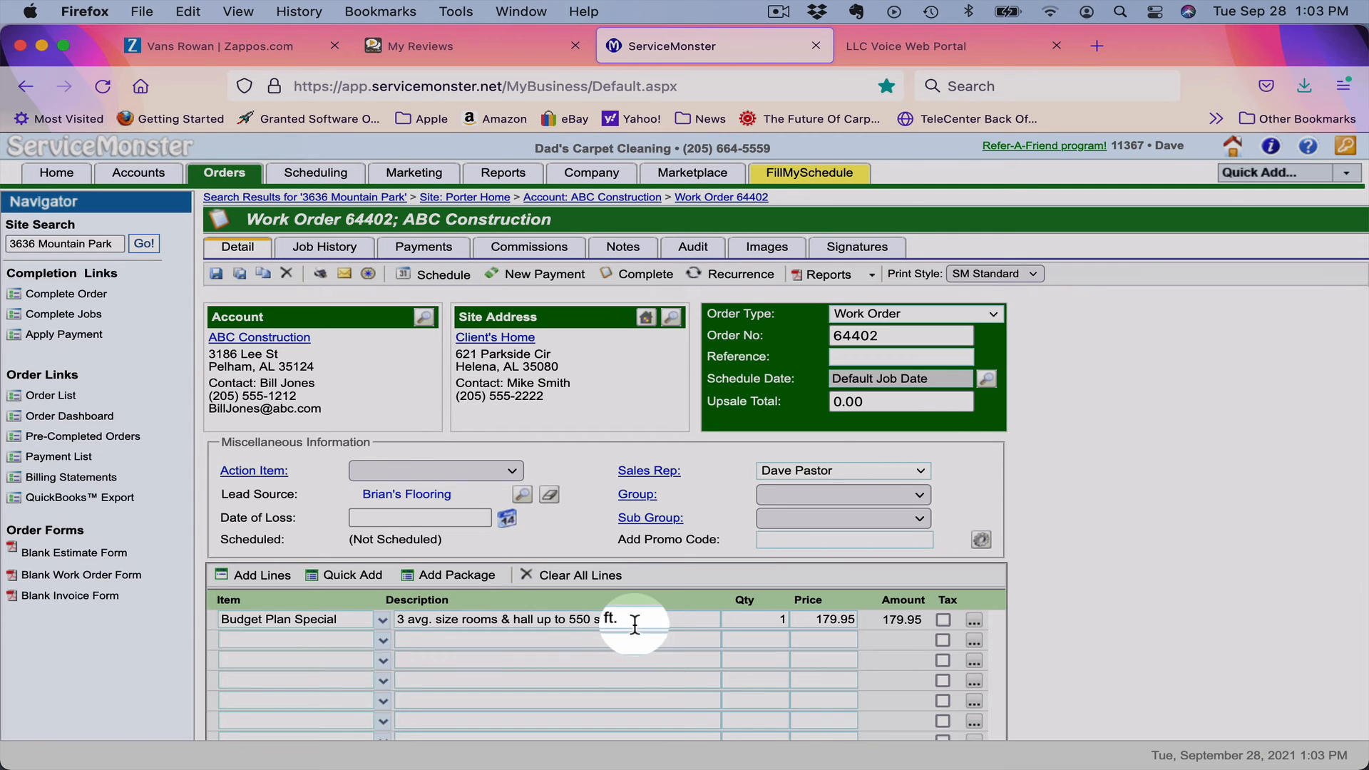
Change the line's description to '3 upstairs bedrooms' and save the order.
left_click_drag(634, 630, 367, 600)
type("3 upstri")
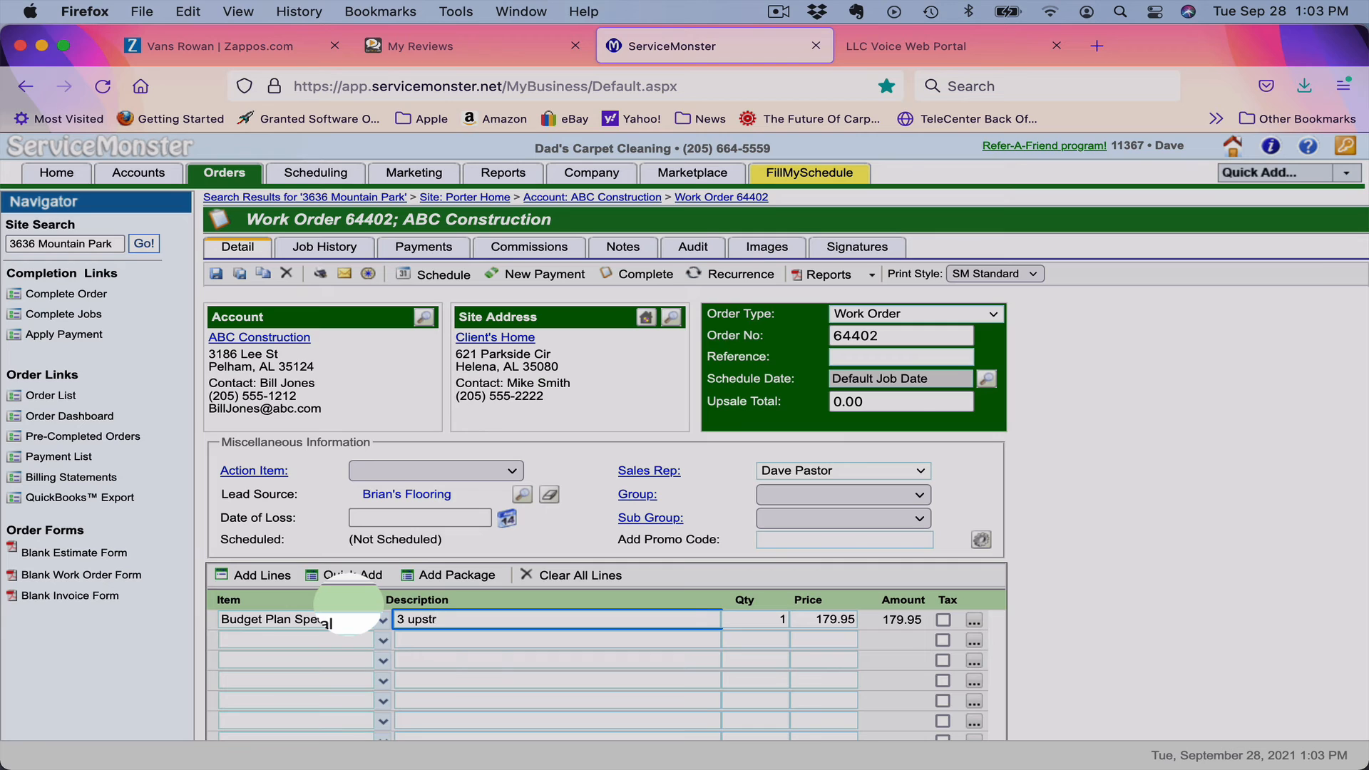
key("BackSpace")
type("airs bedrooms")
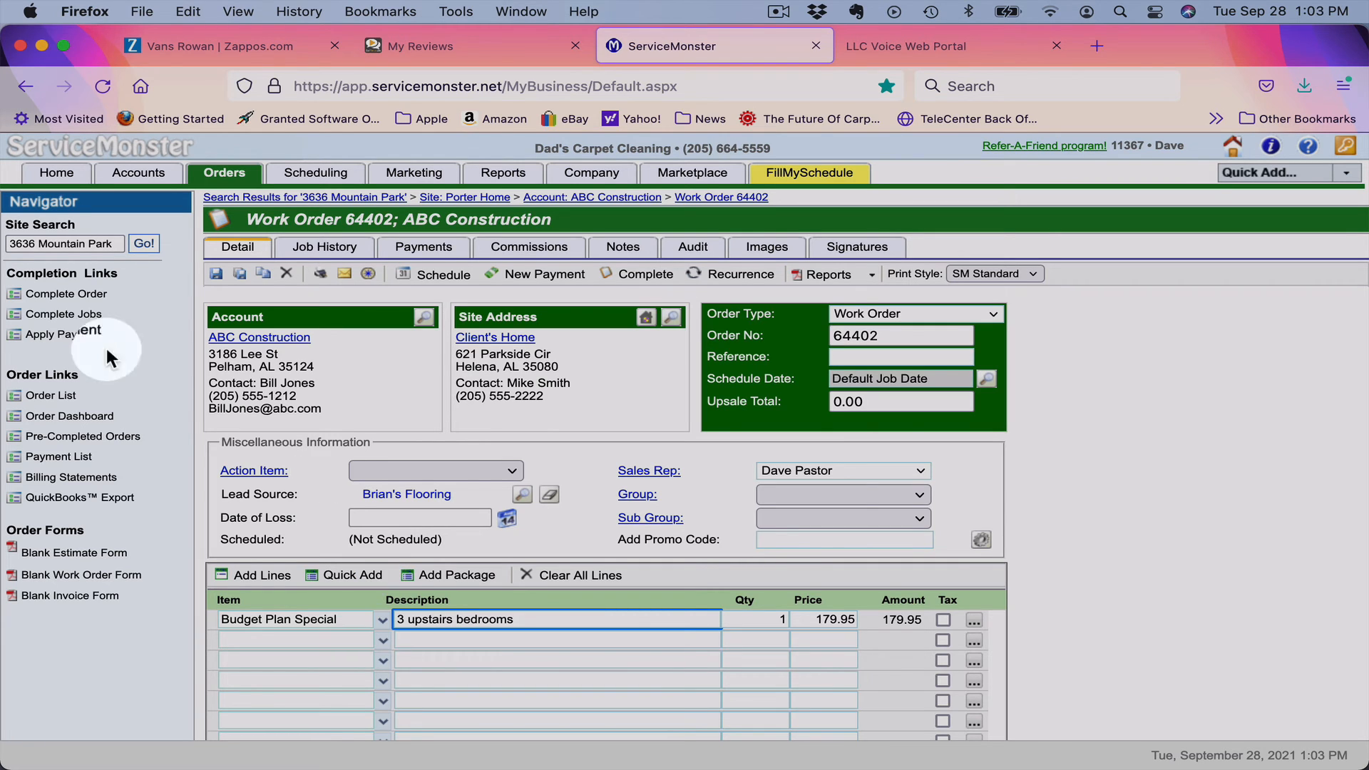
left_click(217, 275)
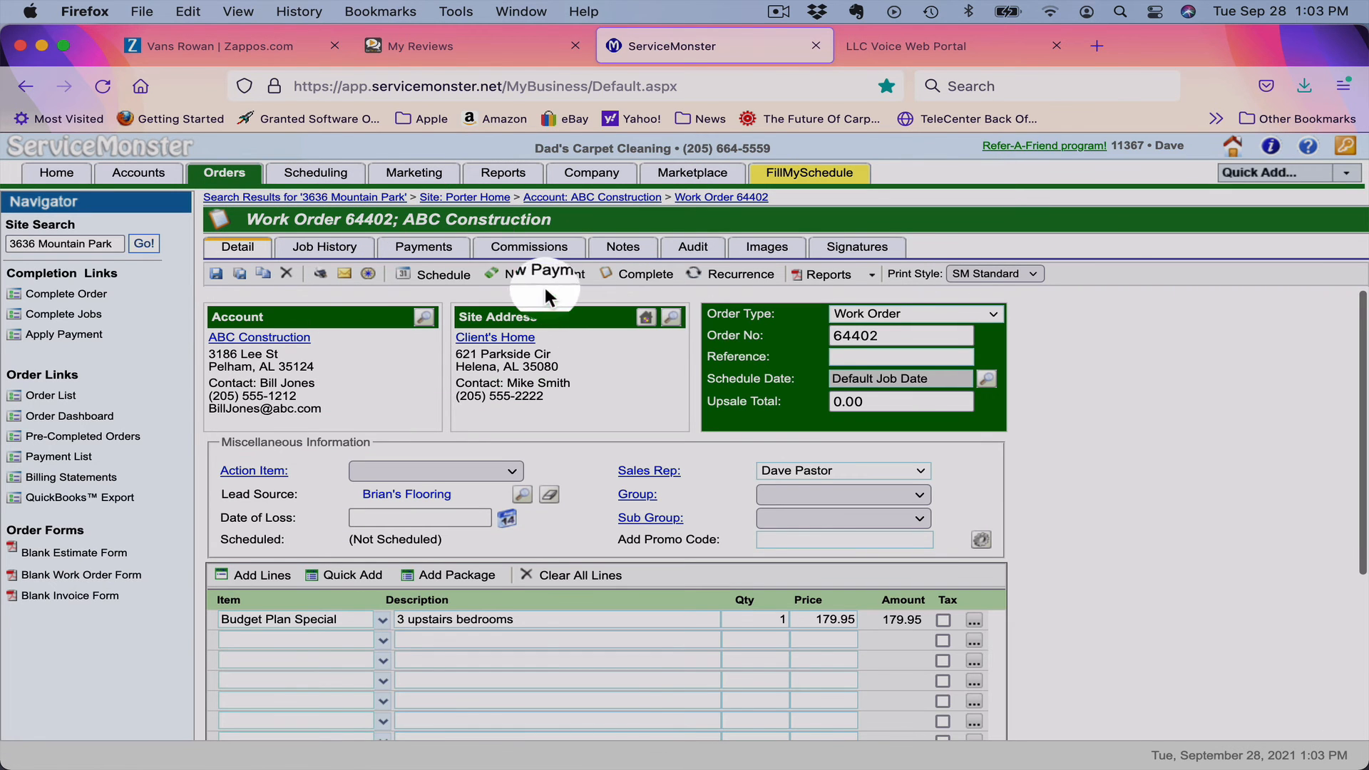
left_click(442, 276)
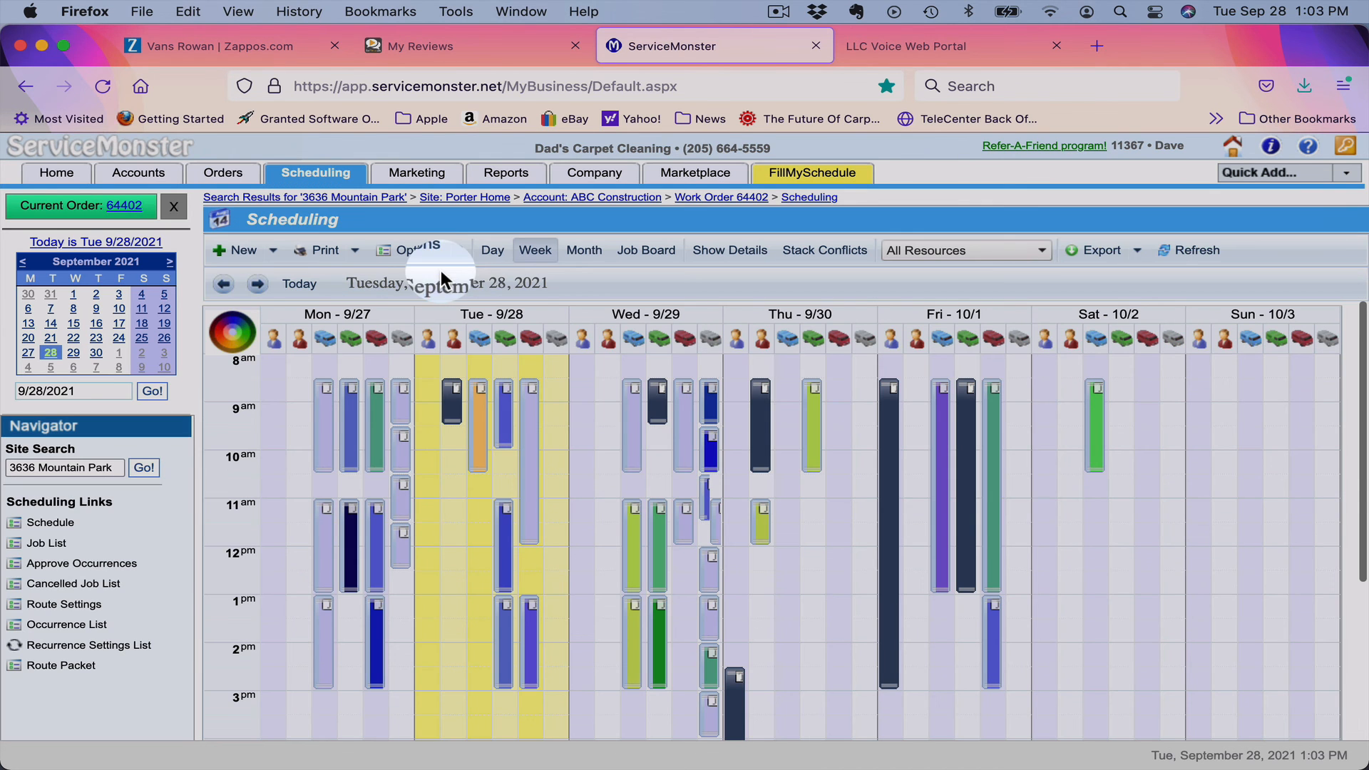
Book a 2-hour Thursday 9/30 8:30 AM job noting 'BPS: 3 bdrms. cc info on file' and save it.
left_click_drag(793, 526, 680, 519)
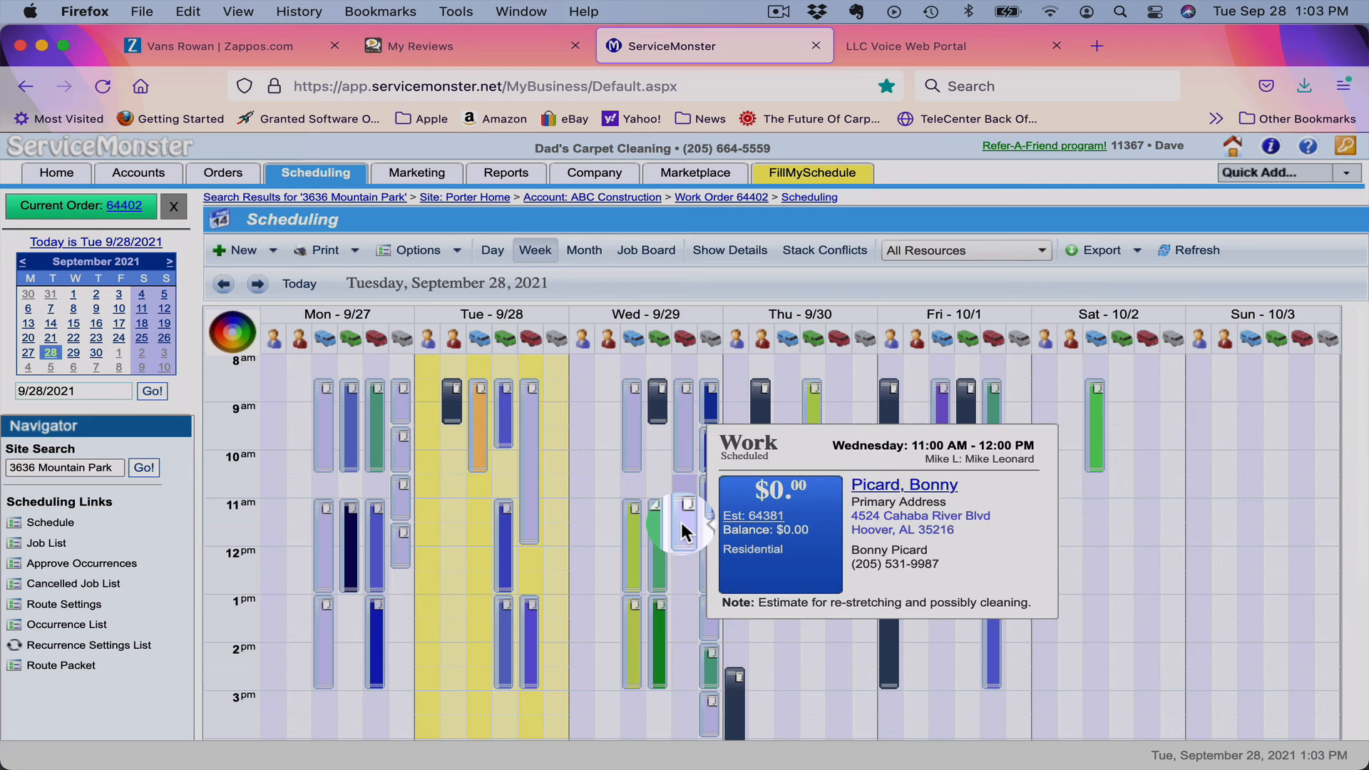
double_click(837, 391)
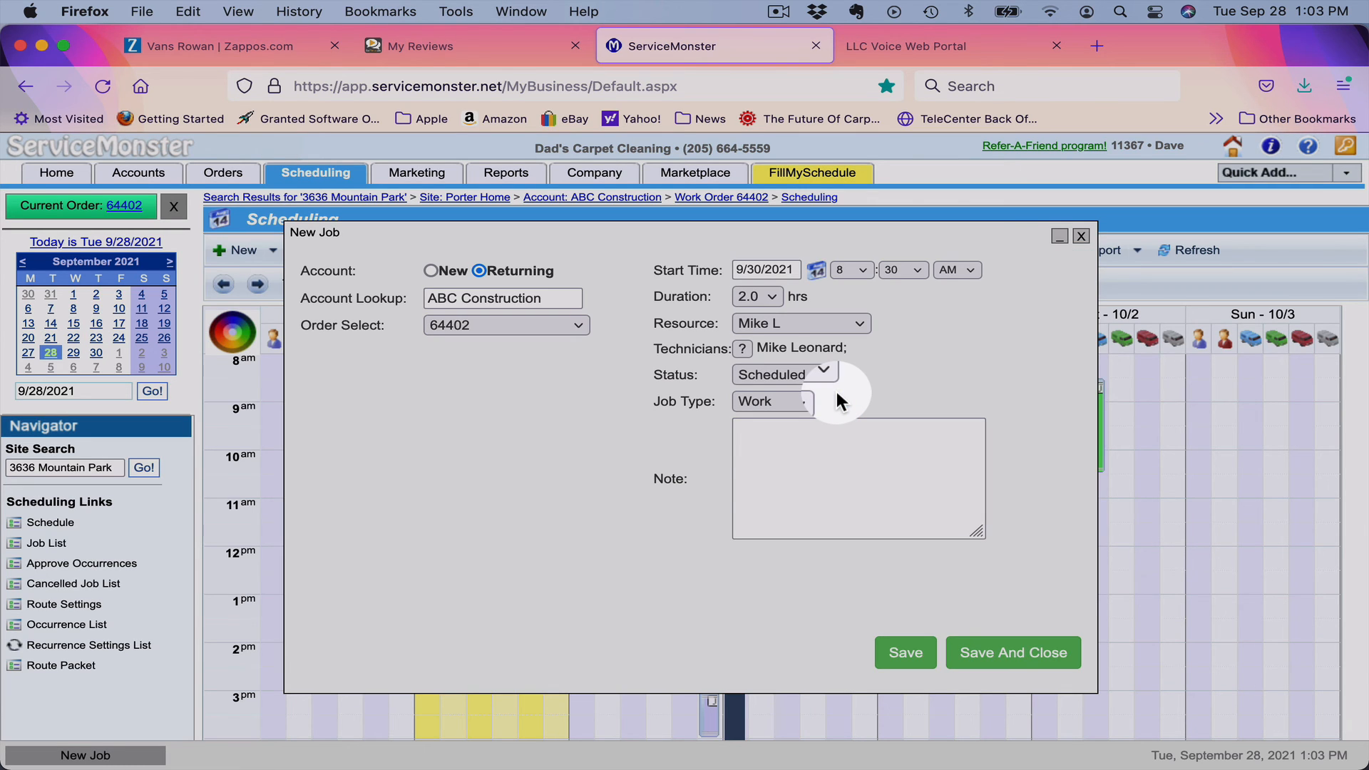
left_click(827, 441)
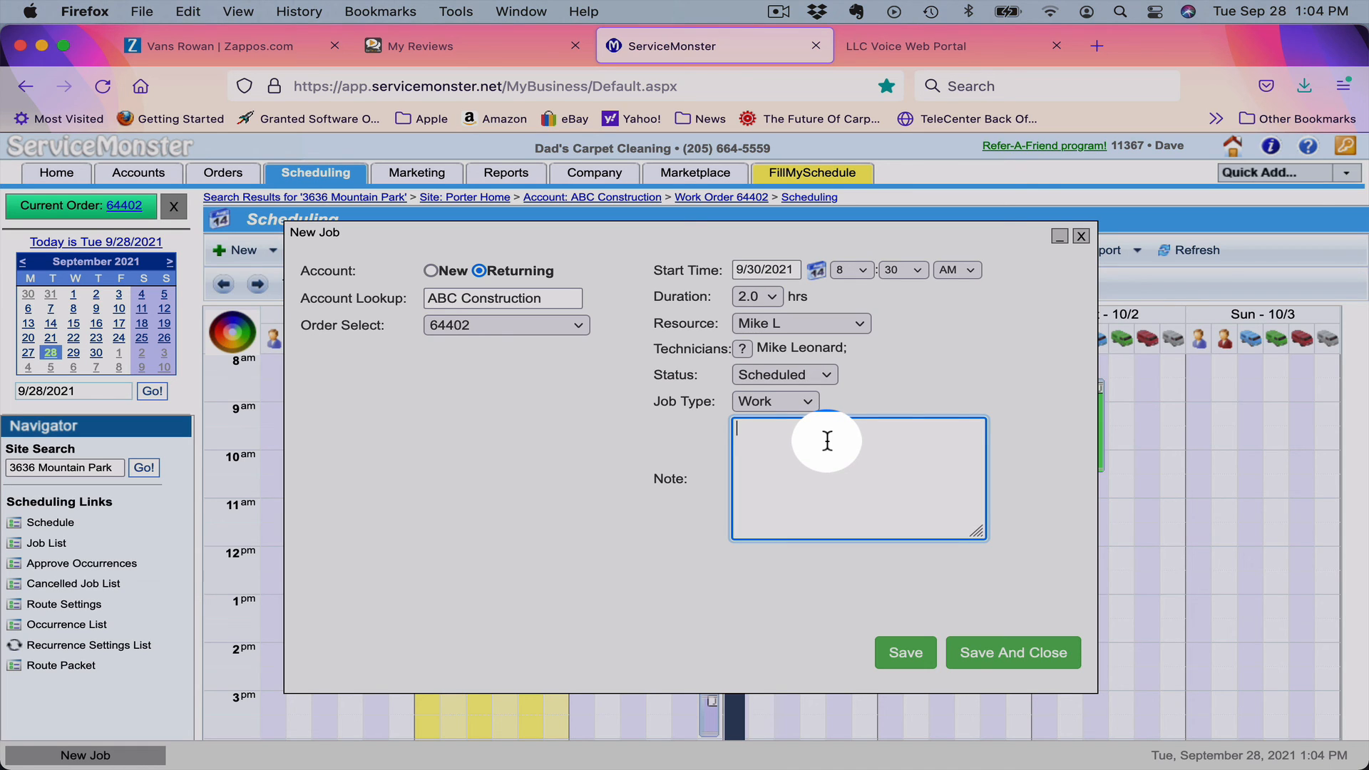
type("3bdrms")
key("BackSpace")
key("BackSpace")
key("BackSpace")
key("BackSpace")
key("BackSpace")
key("BackSpace")
type("BPS")
type(": 3 bdrms")
type(".")
type("cc")
type(" info")
type(" in")
key("BackSpace")
key("BackSpace")
type("on file")
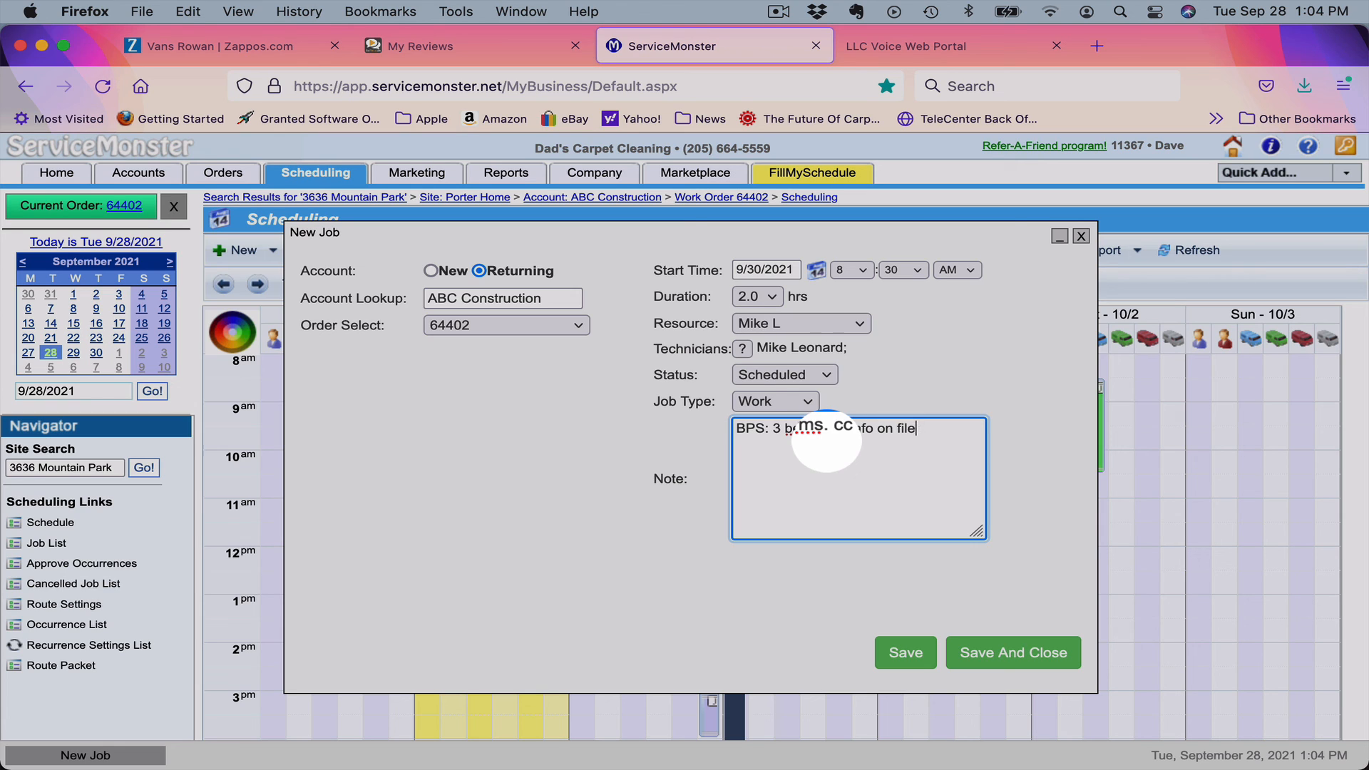
left_click(1019, 663)
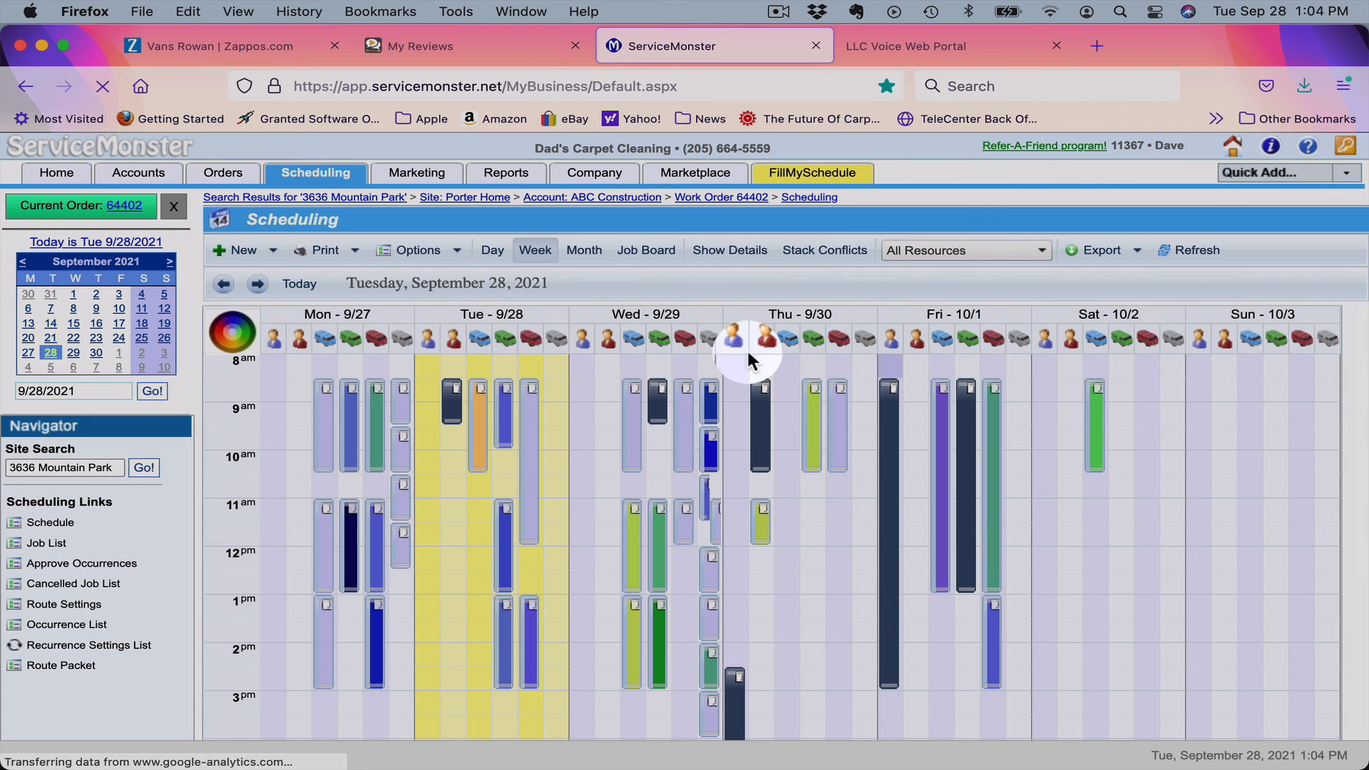
Check the popup card of the Thursday 8:30–10:30 AM ABC Construction job showing $179.95.
mouse_move(835, 406)
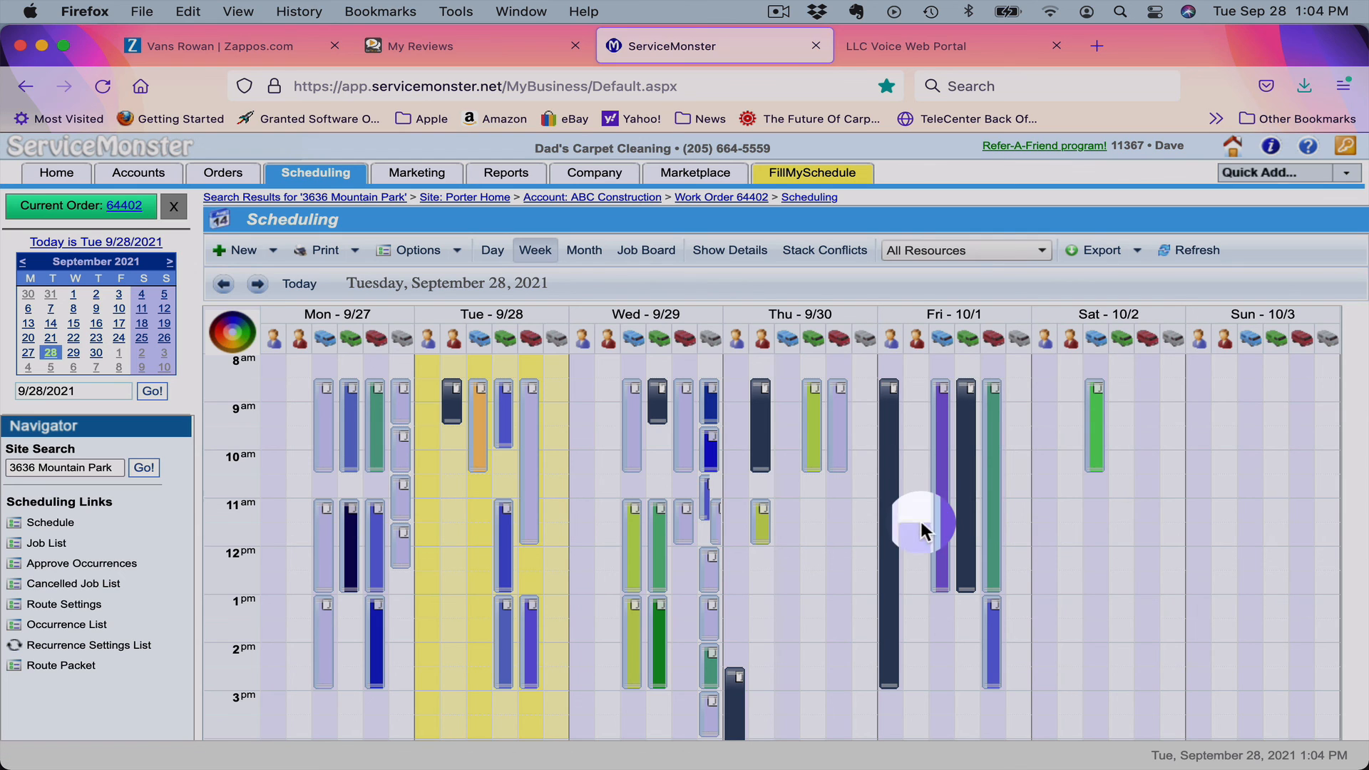
mouse_move(839, 442)
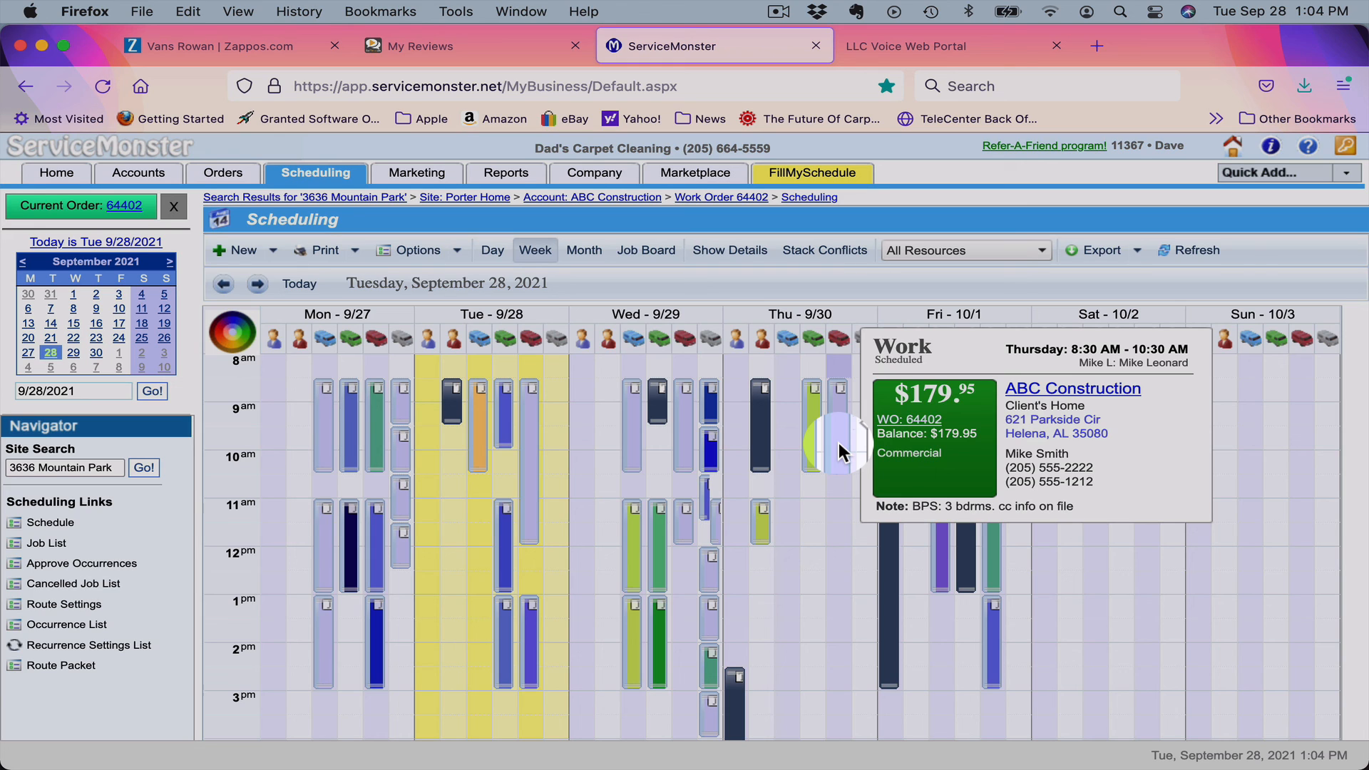
left_click(780, 14)
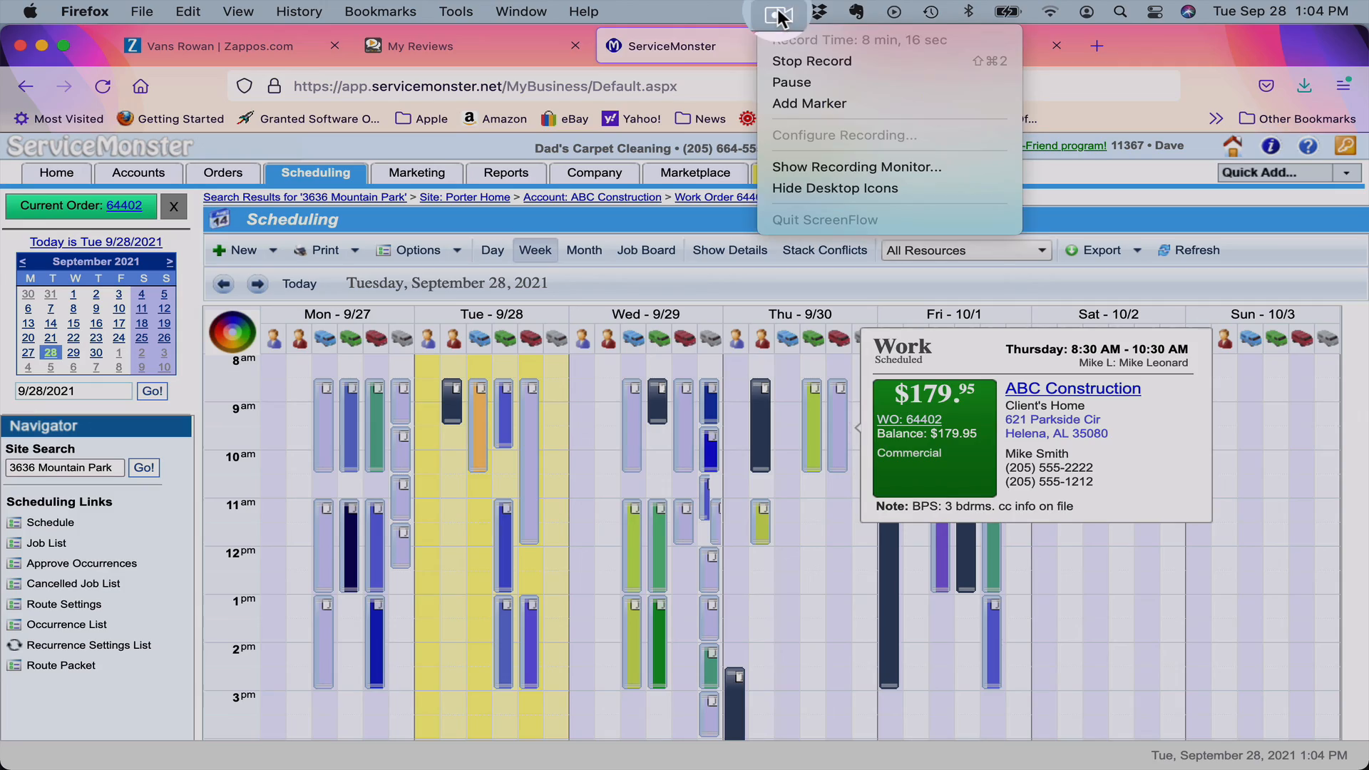